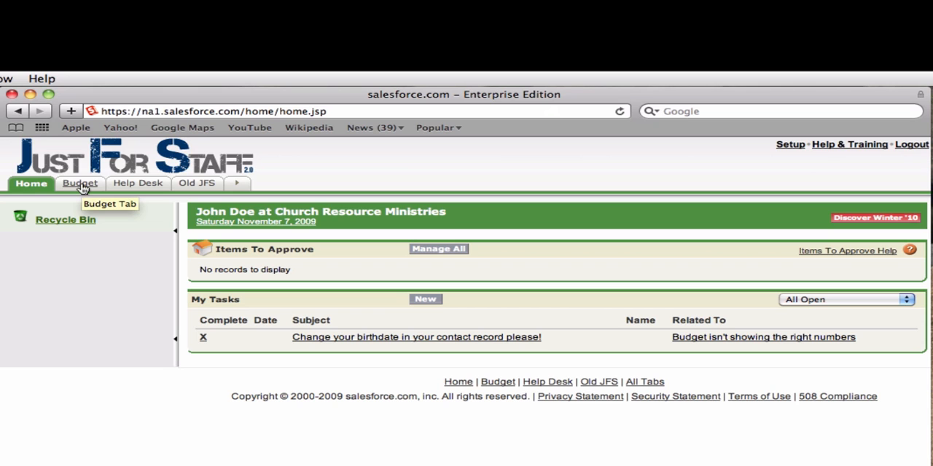
Step: Open the CRM Staff Budget form
left_click(80, 185)
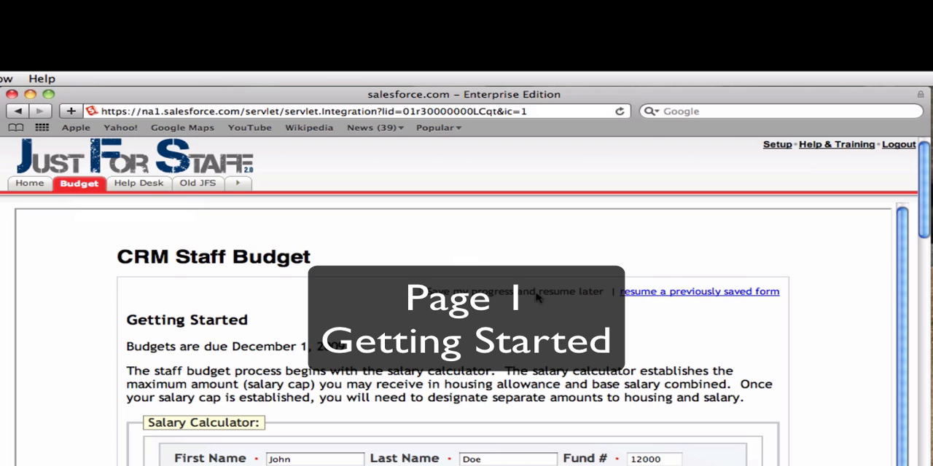
Step: Show the email and password fields for saving progress and resuming later, and turn the option off again
left_click(413, 291)
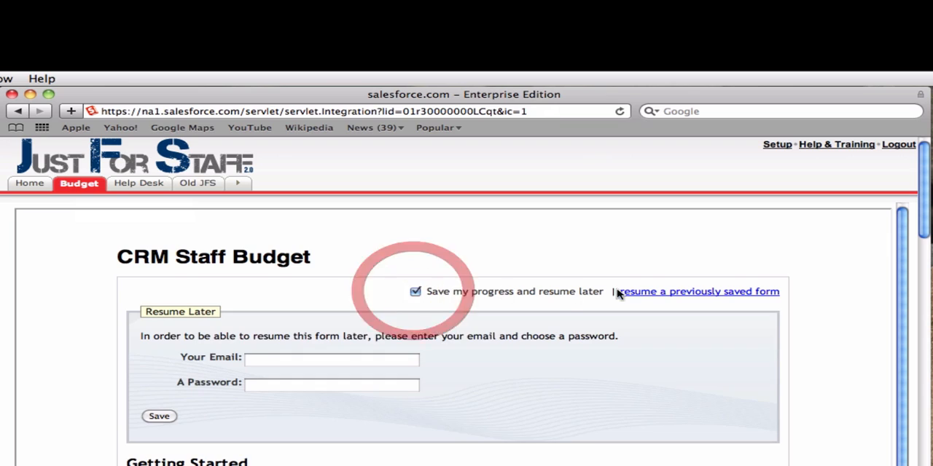
left_click(351, 358)
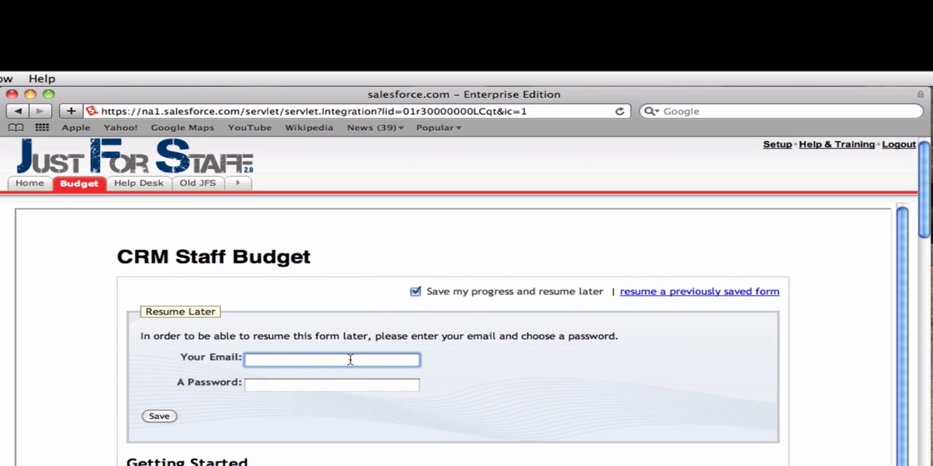
left_click(415, 291)
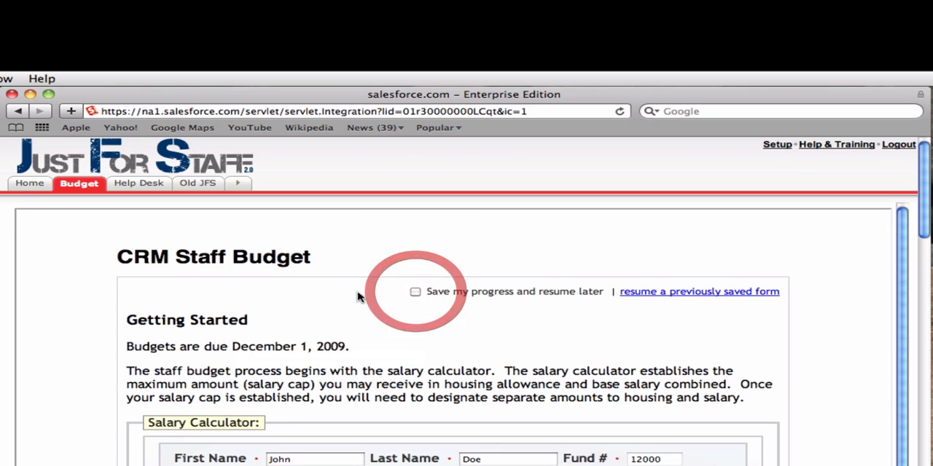
Step: View the identity check page for resuming a previously saved form, and return to the staff budget form's first page
left_click(708, 294)
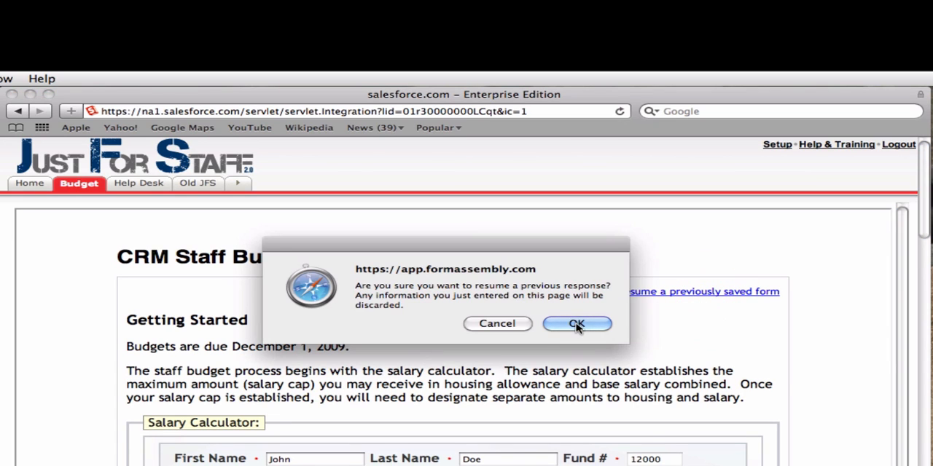
left_click(576, 325)
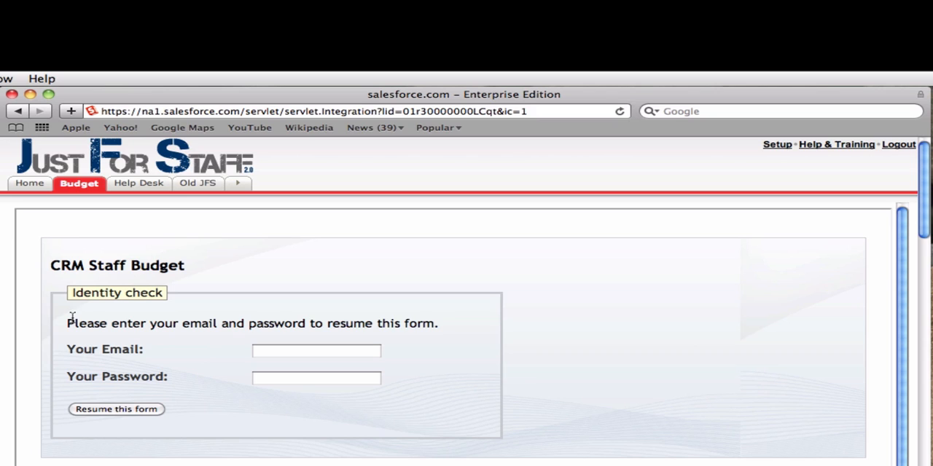
left_click(76, 187)
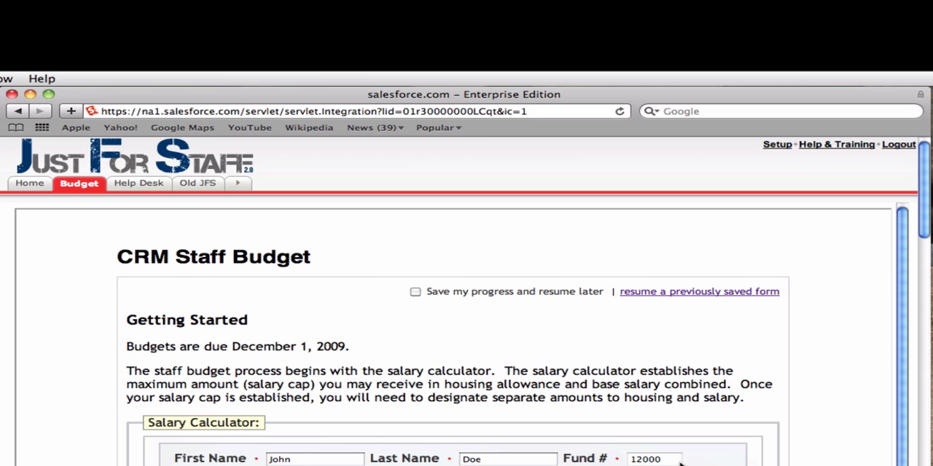
Step: Look over the prefilled personal details in the salary calculator and answer Yes to having children
left_click(500, 465)
scroll(466, 336, "down", 9)
scroll(467, 336, "up", 2)
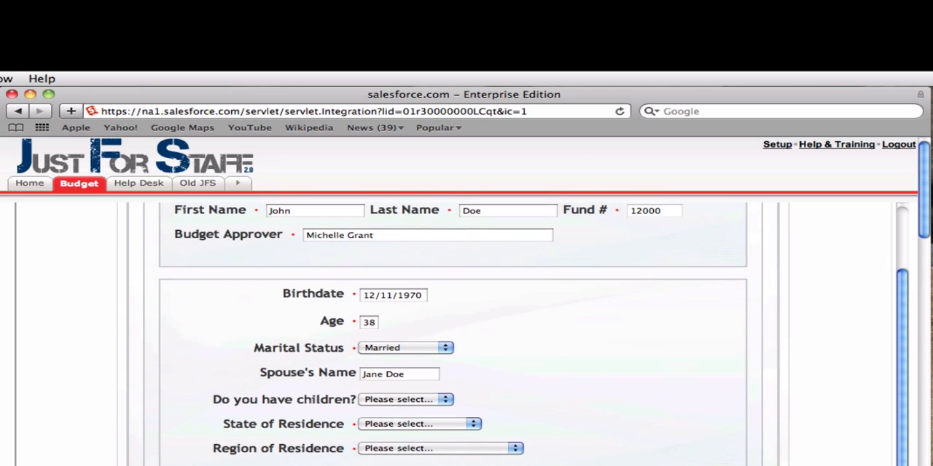
scroll(466, 335, "up", 2)
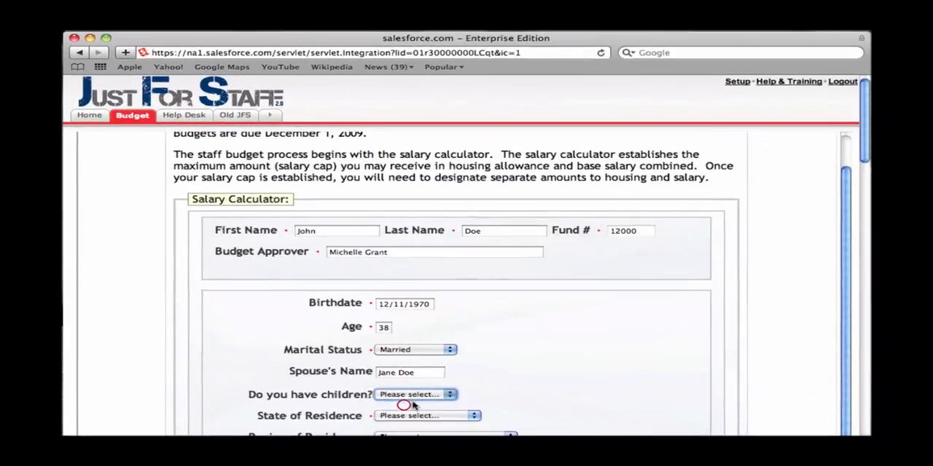
left_click(404, 404)
scroll(523, 385, "down", 8)
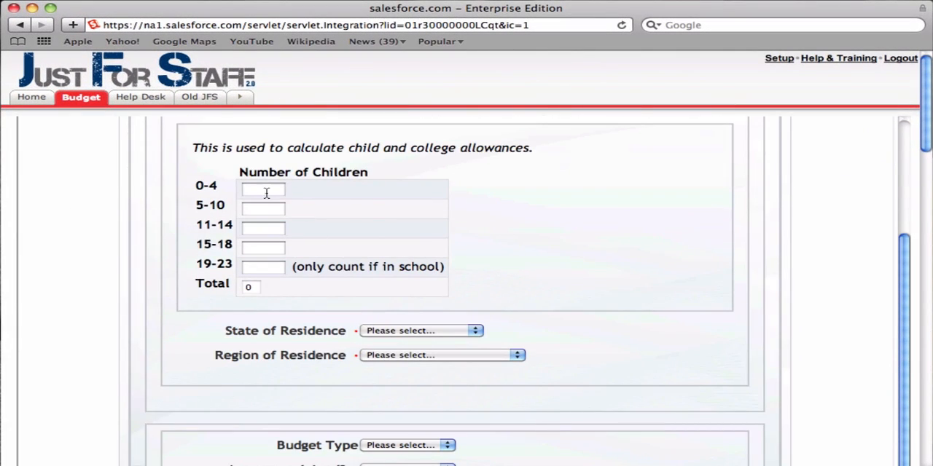
Step: Enter 1 child in the 0-4 age group and 1 child in the 5-10 age group
left_click(266, 193)
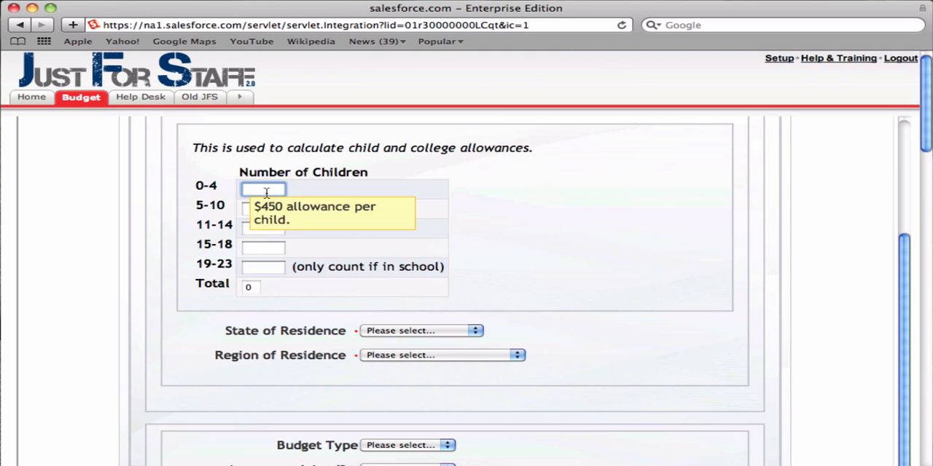
type("1")
key("Tab")
type("1")
key("Tab")
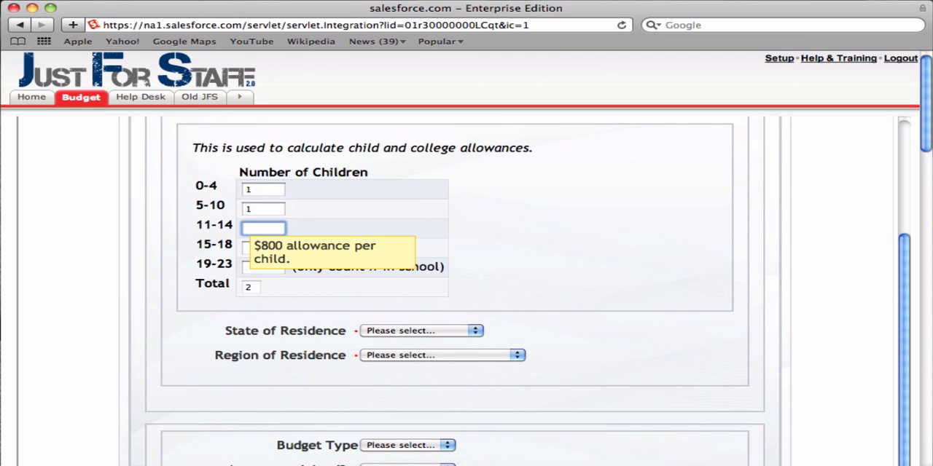
left_click(589, 225)
Step: Set the state of residence to California (CA) and the region of residence to California (Los Angeles)
left_click(432, 331)
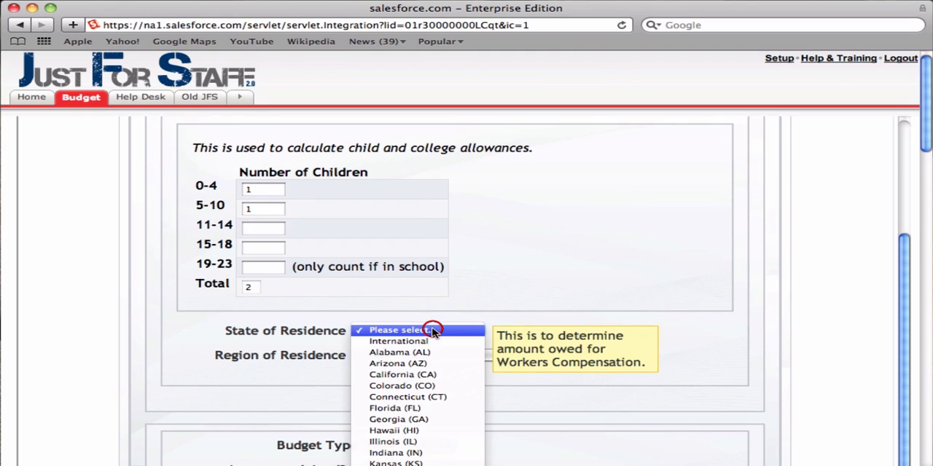
left_click(426, 375)
left_click(428, 355)
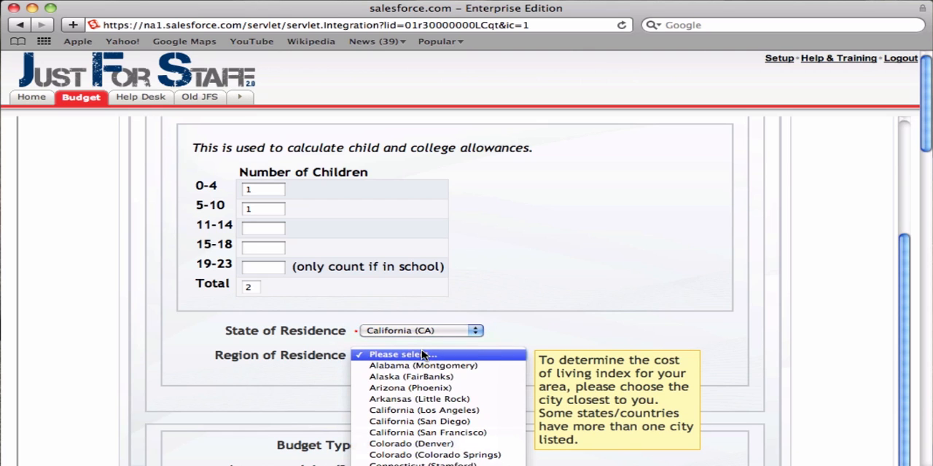
left_click(449, 410)
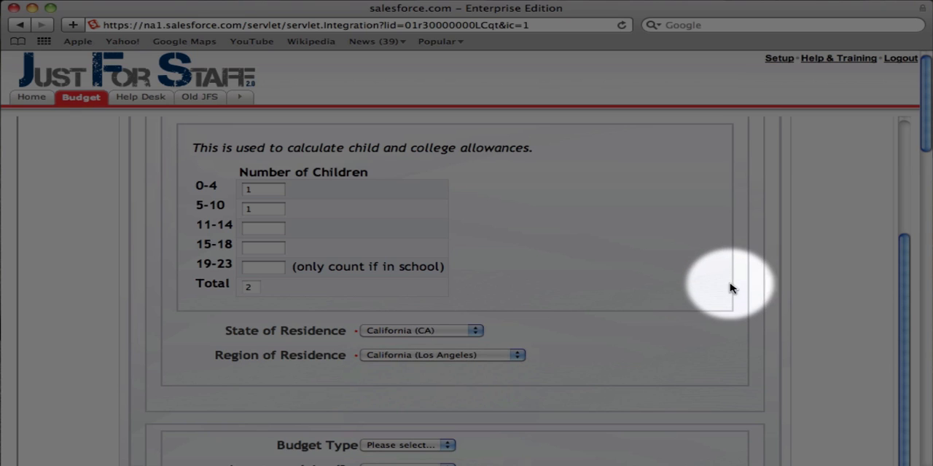
Step: Set the budget type to Full Time and mark the staff member as ordained by CRM
scroll(725, 291, "down", 1)
scroll(725, 290, "down", 4)
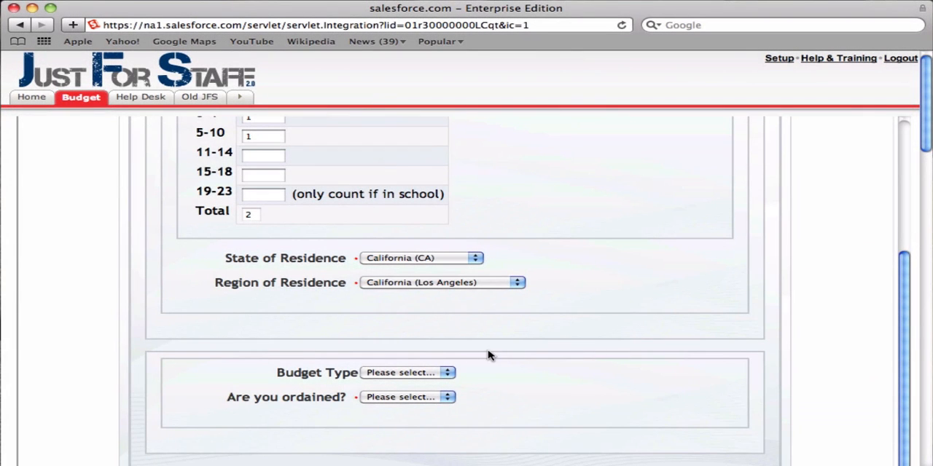
left_click(410, 373)
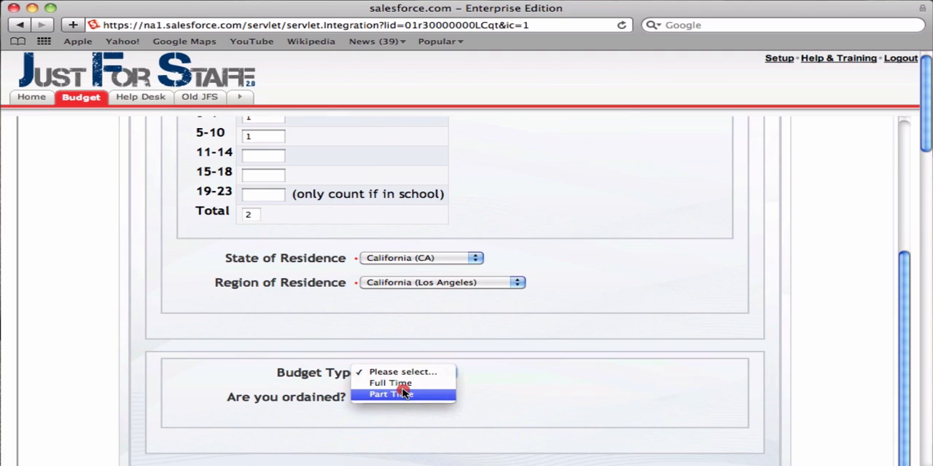
left_click(403, 384)
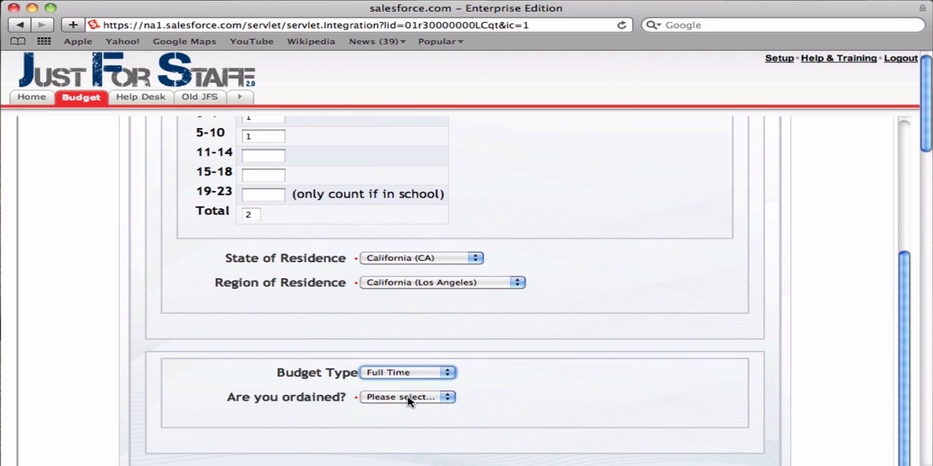
left_click(408, 399)
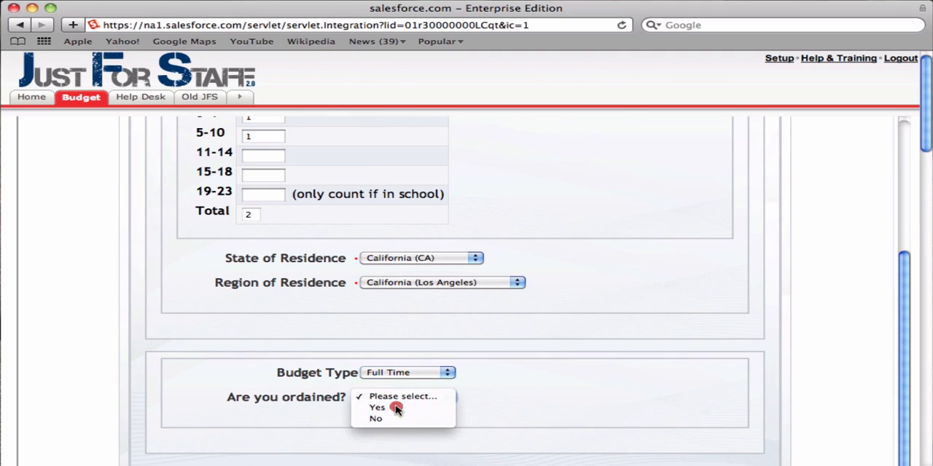
left_click(399, 410)
scroll(567, 396, "down", 3)
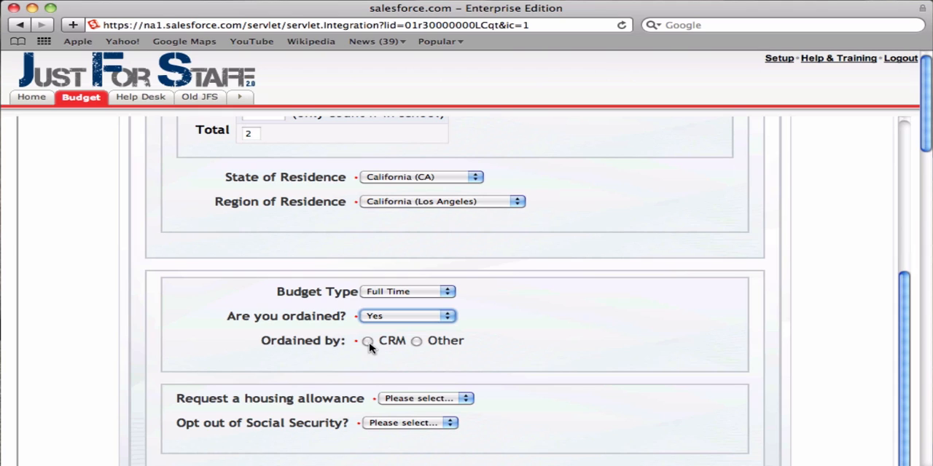
left_click(367, 343)
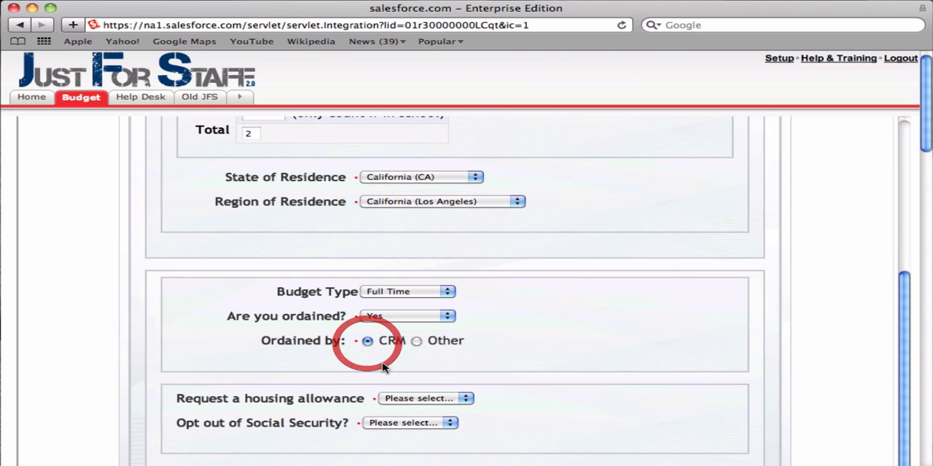
Step: Answer Yes to requesting a housing allowance and No to opting out of Social Security
left_click(414, 399)
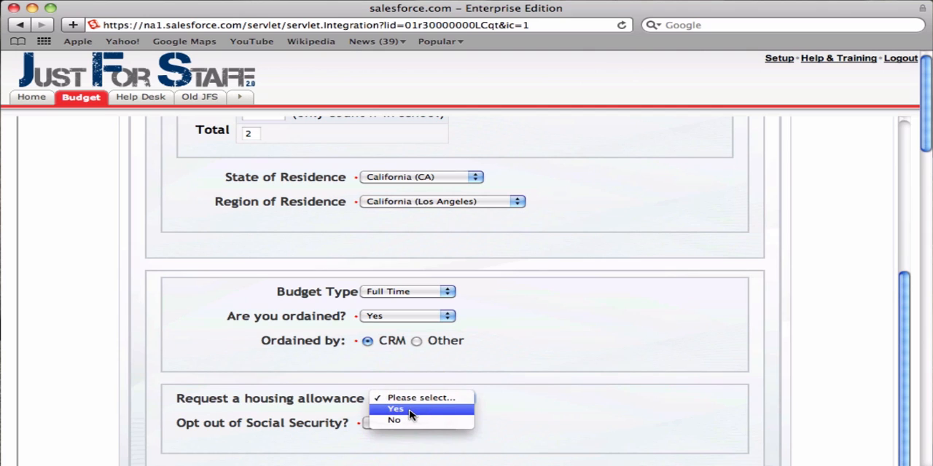
left_click(395, 410)
left_click(388, 430)
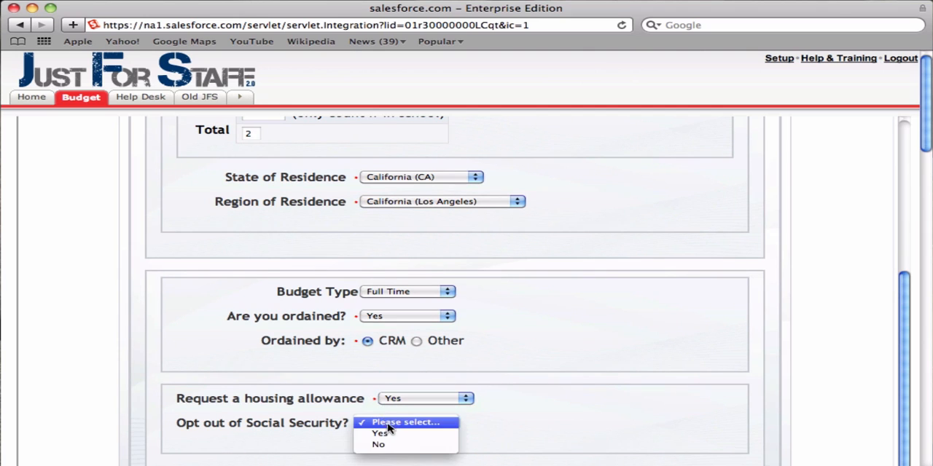
left_click(383, 445)
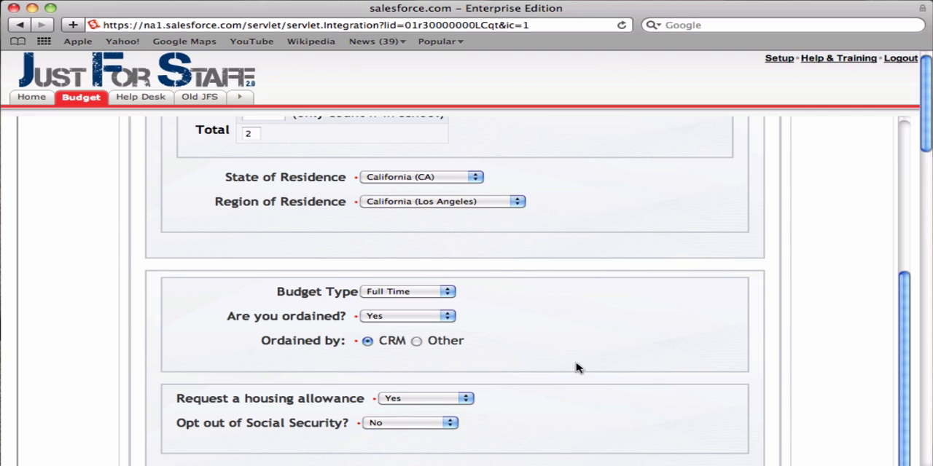
Step: Review the calculated allowances, cost of living figures and salary cap, and continue to the form's next page
scroll(575, 369, "down", 10)
scroll(577, 288, "up", 1)
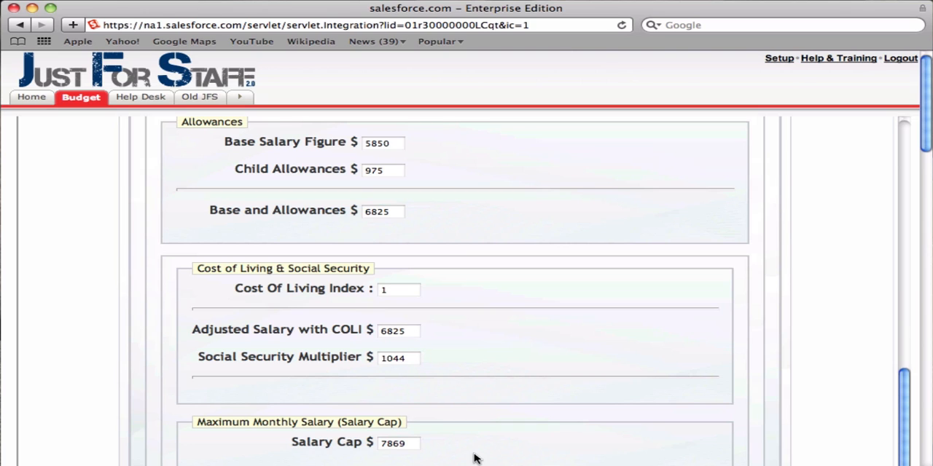
left_click(491, 438)
scroll(502, 416, "down", 2)
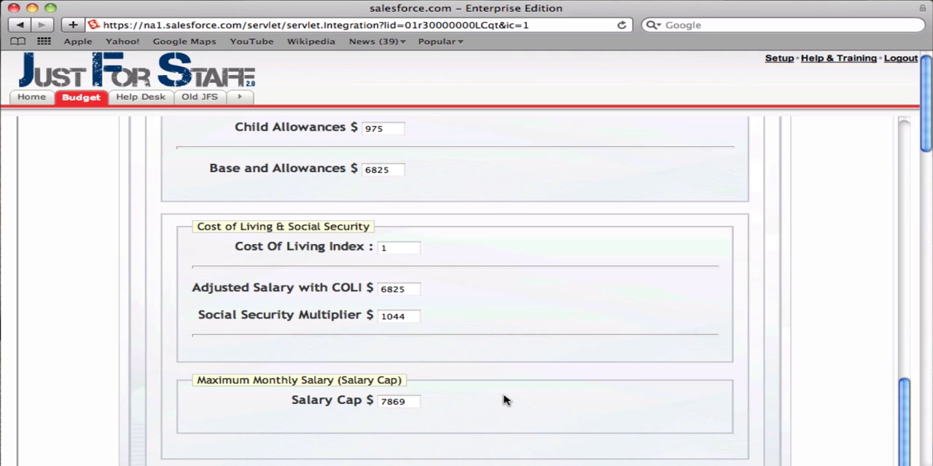
scroll(523, 167, "down", 3)
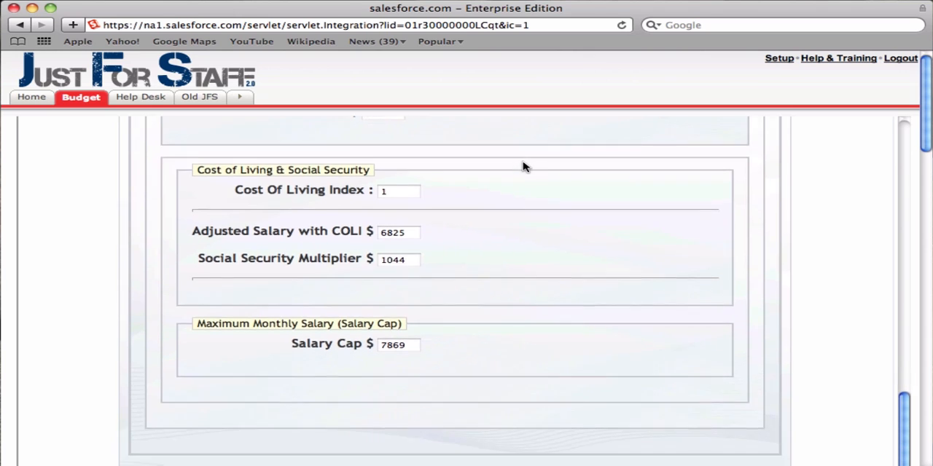
scroll(523, 167, "down", 12)
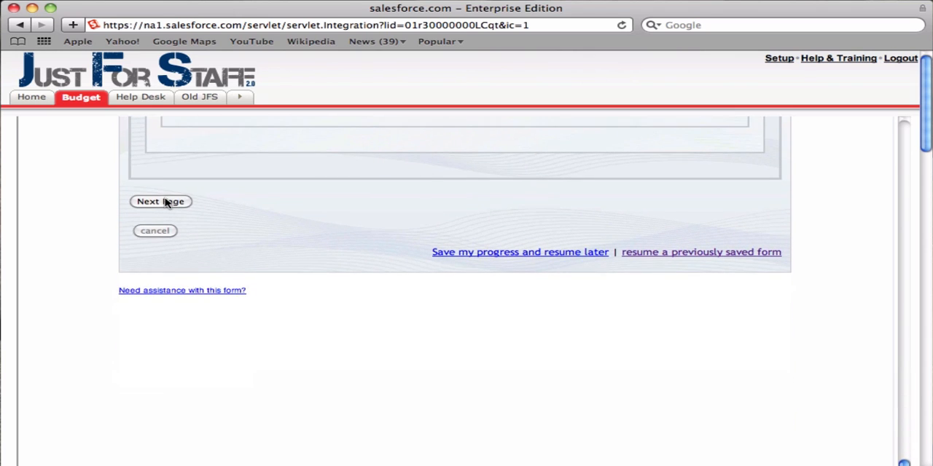
left_click(161, 202)
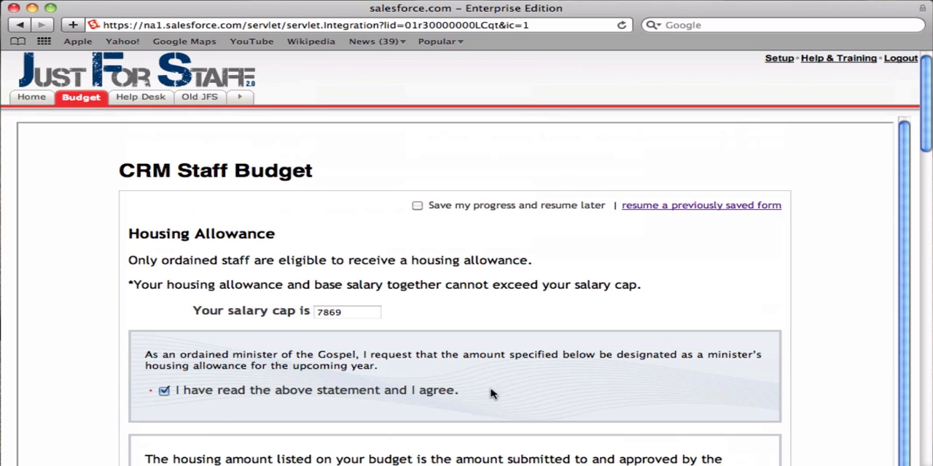
Step: Enter 100 each for Appliances/Furniture, Decor and Mortgage/Rent in the housing allowance costs
scroll(552, 386, "down", 1)
scroll(551, 386, "down", 8)
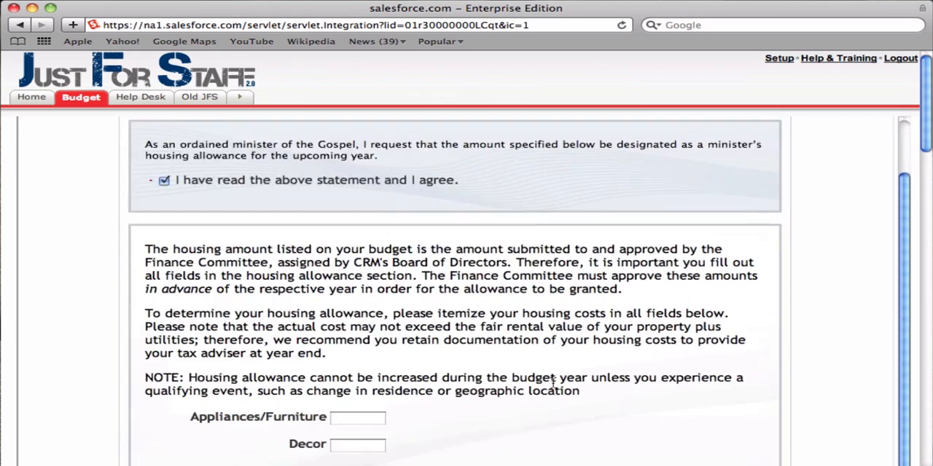
left_click(366, 279)
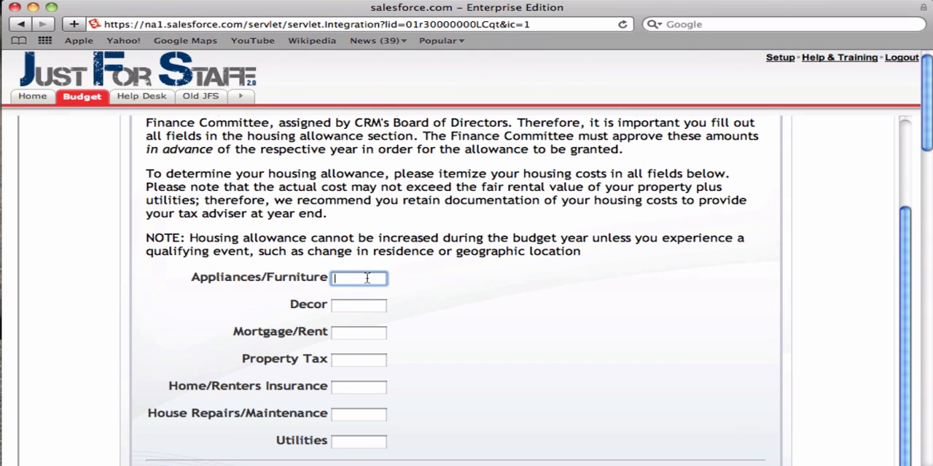
type("100")
key("Tab")
type("100")
key("Tab")
type("10")
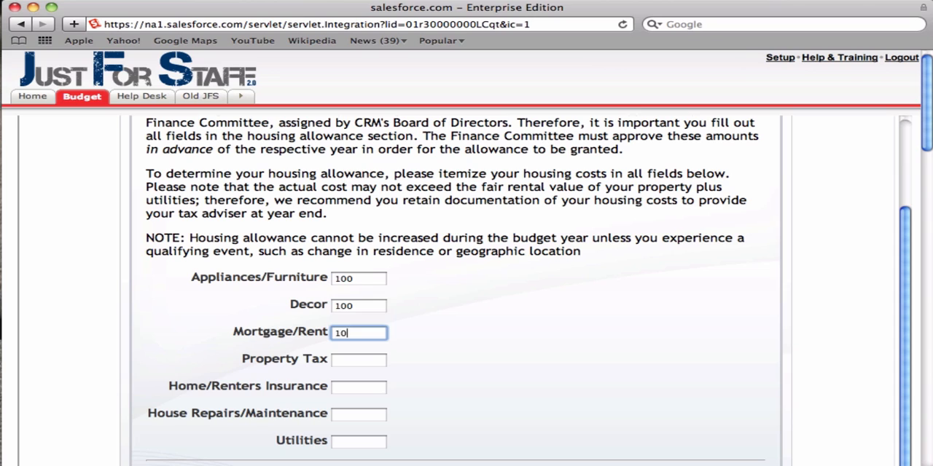
type("0")
key("Tab")
Step: Enter 100 each for Property Tax, Home/Renters Insurance, House Repairs/Maintenance and Utilities
key("Tab")
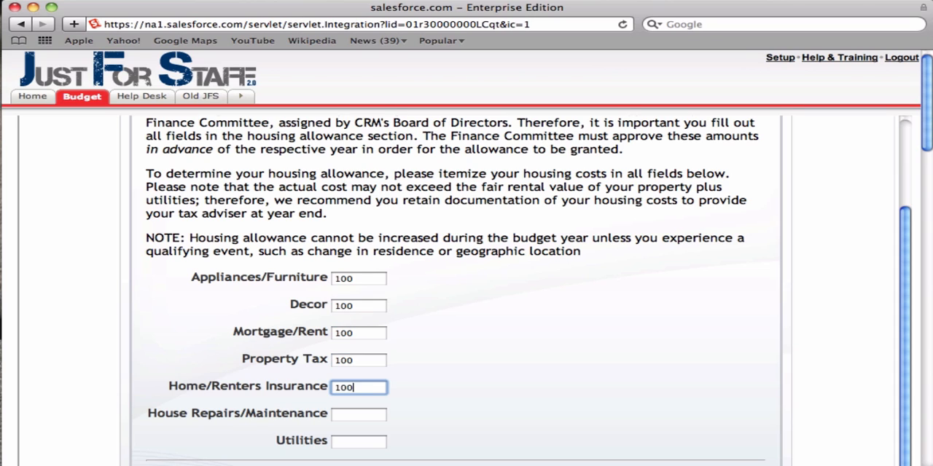
key("Tab")
type("100")
key("Tab")
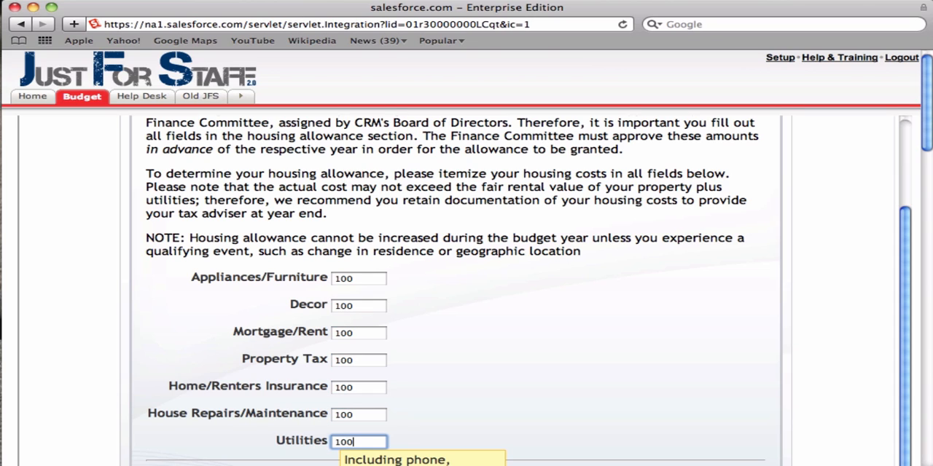
left_click(452, 280)
scroll(454, 284, "down", 2)
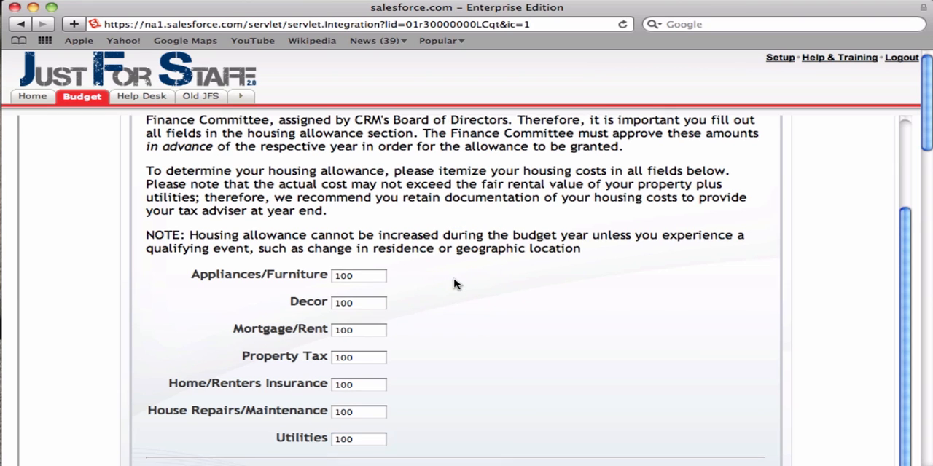
Step: Continue to the Base Salary page and enter 2000 as the base salary
scroll(453, 284, "down", 5)
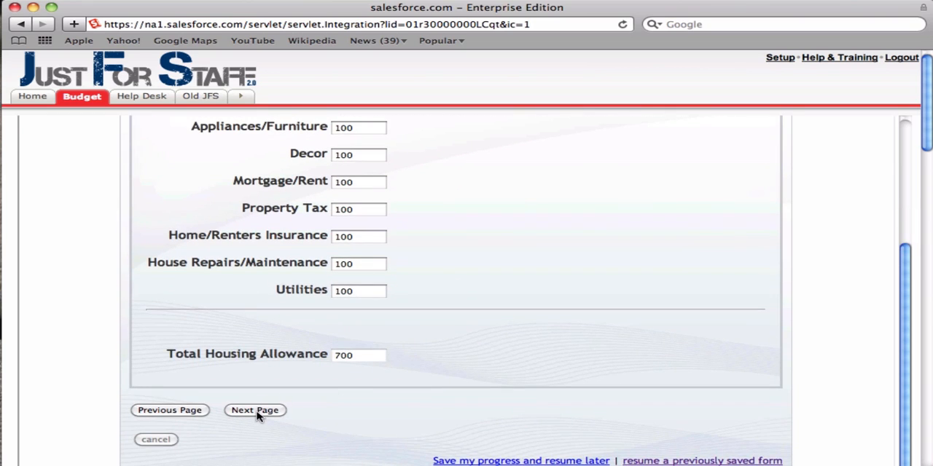
left_click(255, 410)
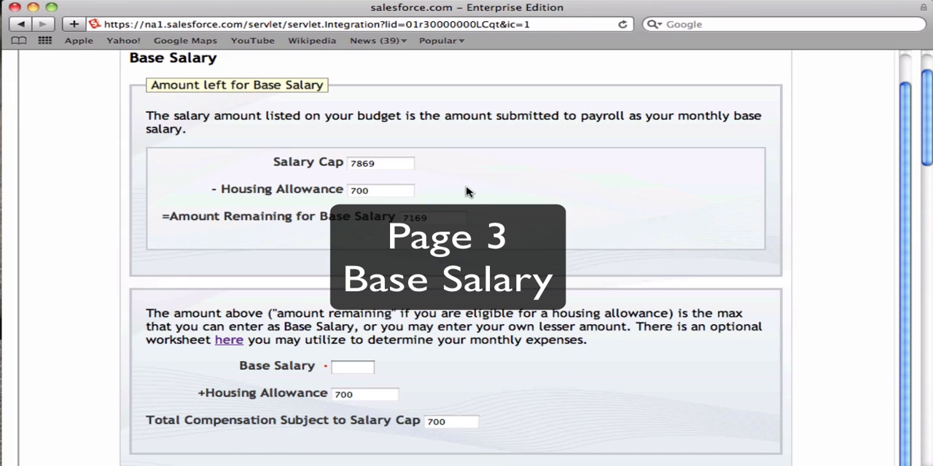
scroll(510, 197, "up", 5)
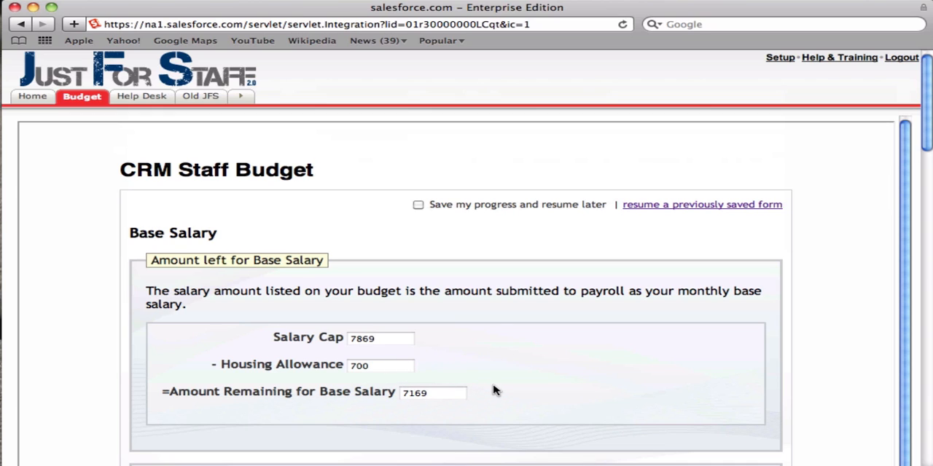
scroll(493, 392, "down", 3)
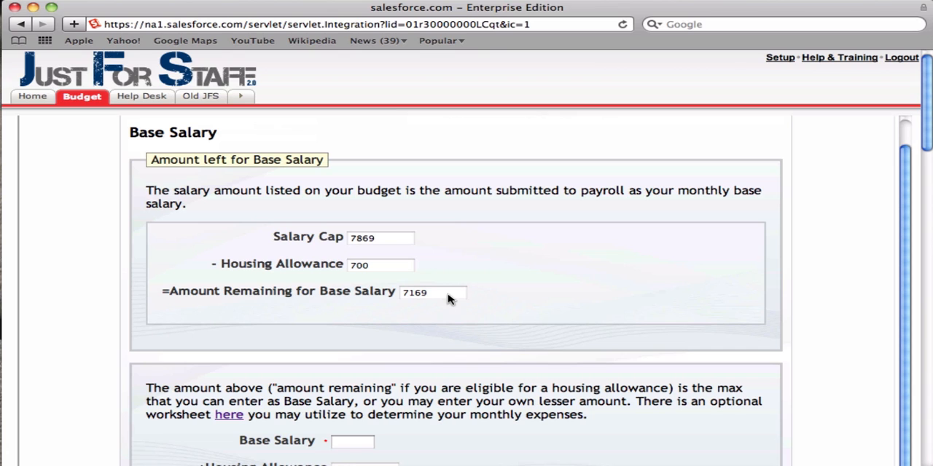
scroll(460, 417, "down", 3)
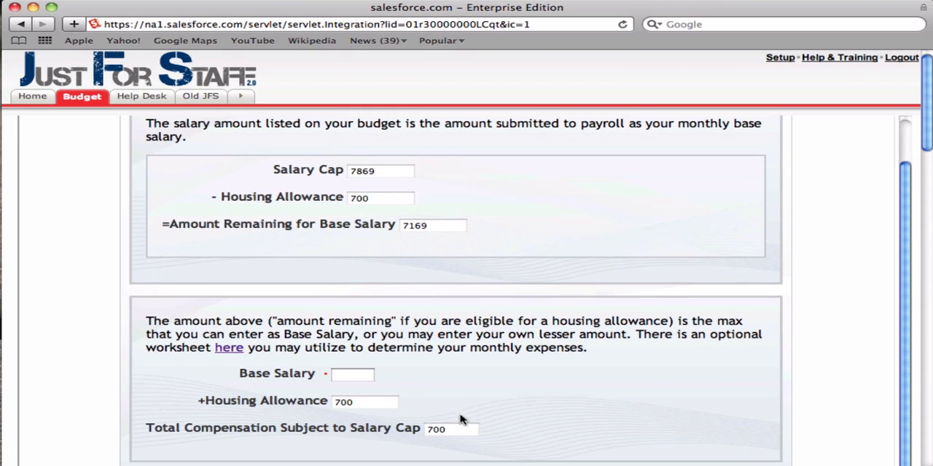
left_click(358, 377)
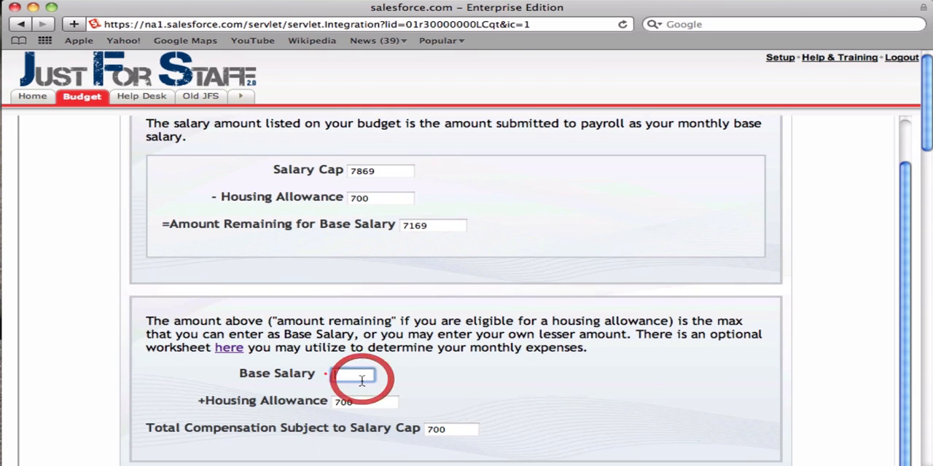
type("2000")
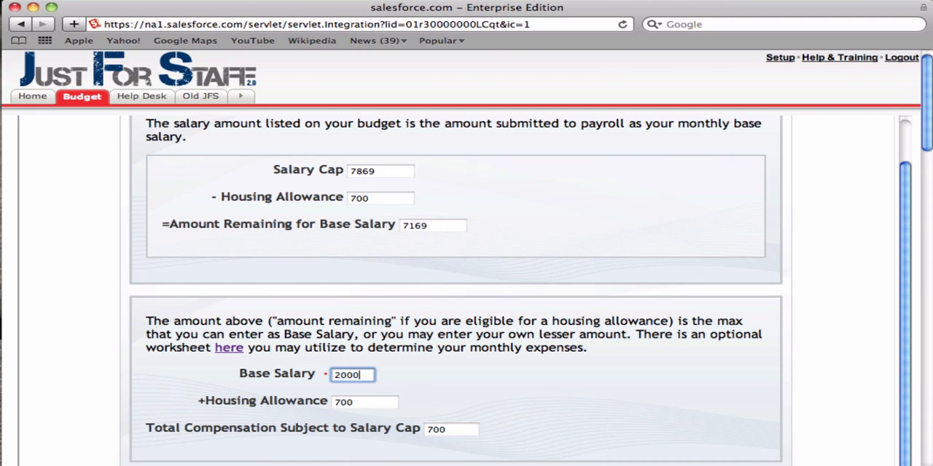
left_click(487, 393)
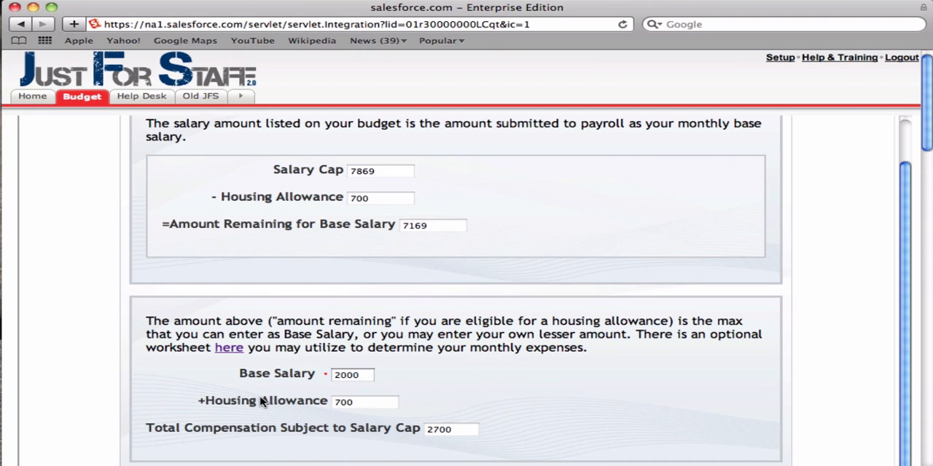
Step: Open the optional expense worksheet and enter 10 each for Savings, Housing, Debt Reduction, Non-CRM Life Insurance and Non-CRM Health Insurance
left_click(226, 350)
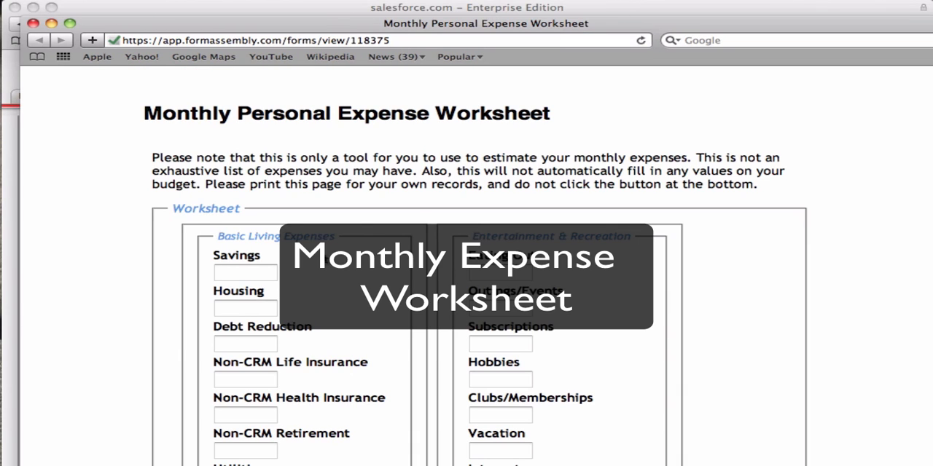
left_click(260, 271)
type("10")
key("Tab")
type("10")
key("Tab")
Step: Enter 10 in every remaining Basic Living Expenses, Entertainment & Recreation, Auto and Family field of the worksheet
type("10")
key("Tab")
type("10")
key("Tab")
type("10")
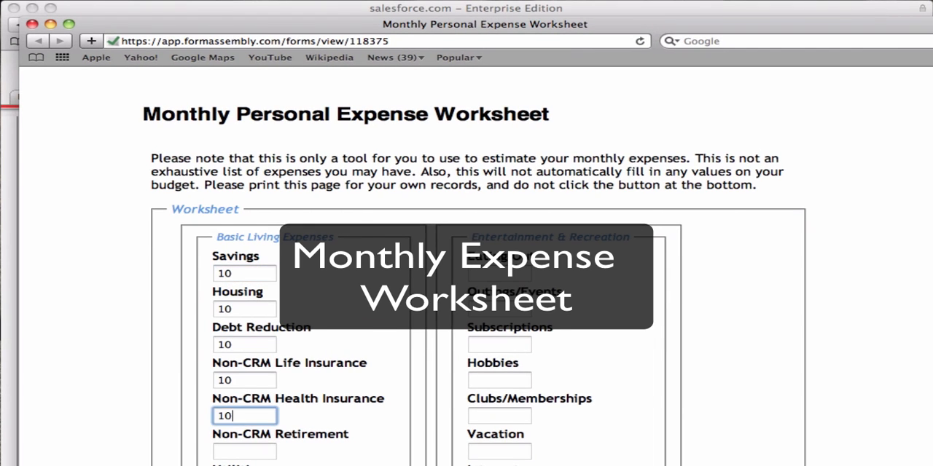
key("Tab")
type("10")
key("Tab")
key("Tab")
key("Tab")
key("Tab")
key("Tab")
key("Tab")
key("Tab")
key("Tab")
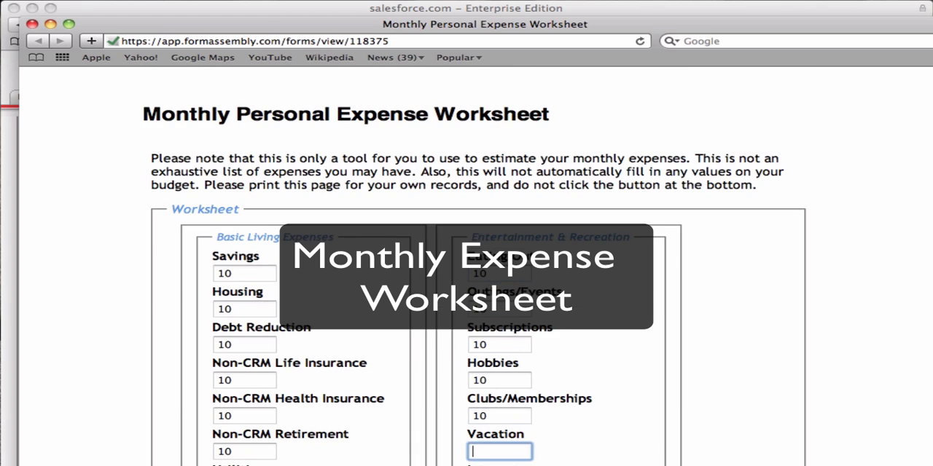
type("10")
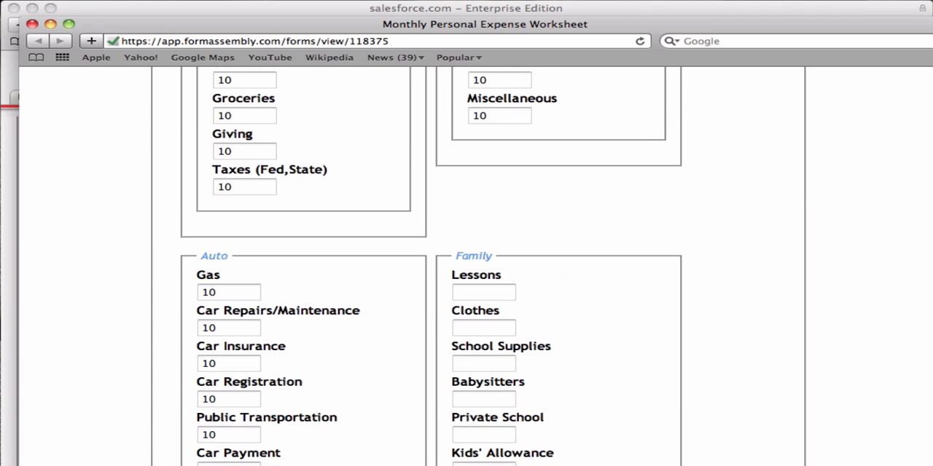
type("\t10\t10\t10\t10\t10\t10\t10\t10\t10")
key("Tab")
type("10")
key("Tab")
key("Tab")
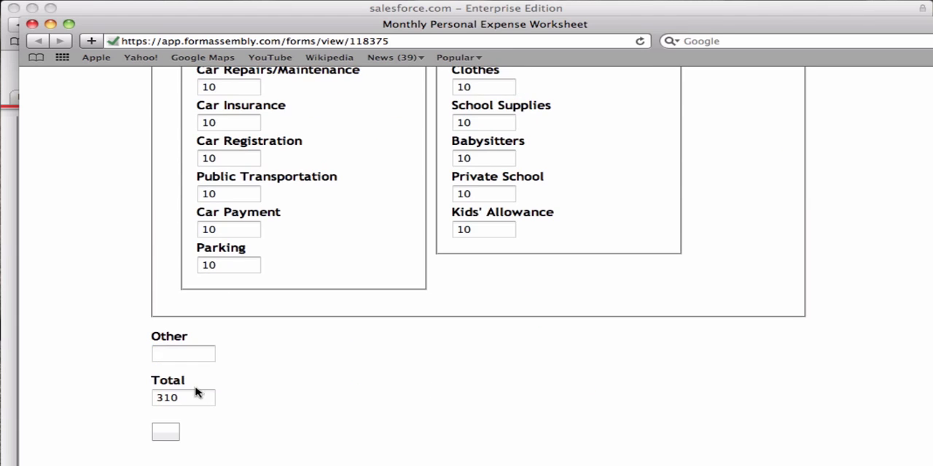
Step: Check the worksheet's total against the base salary on the budget form, and close the worksheet without keeping its entries
left_click(179, 398)
left_click_drag(180, 398, 148, 398)
left_click_drag(142, 29, 248, 18)
left_click(73, 330)
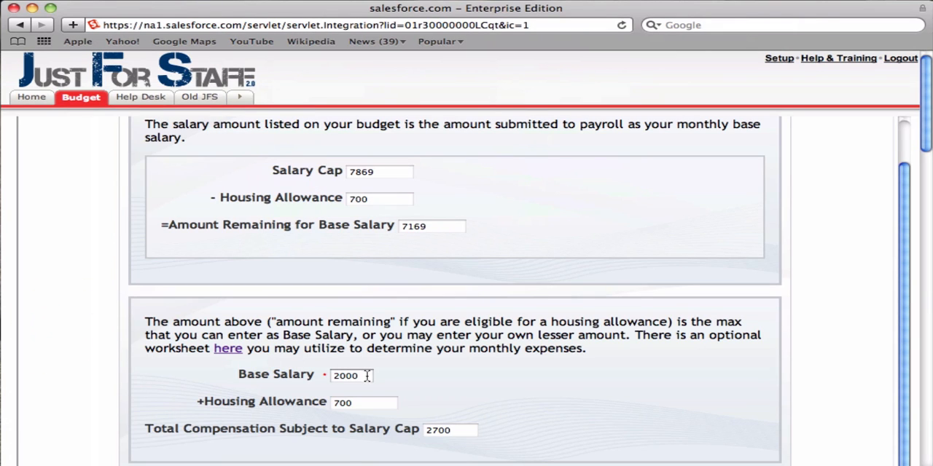
left_click(932, 241)
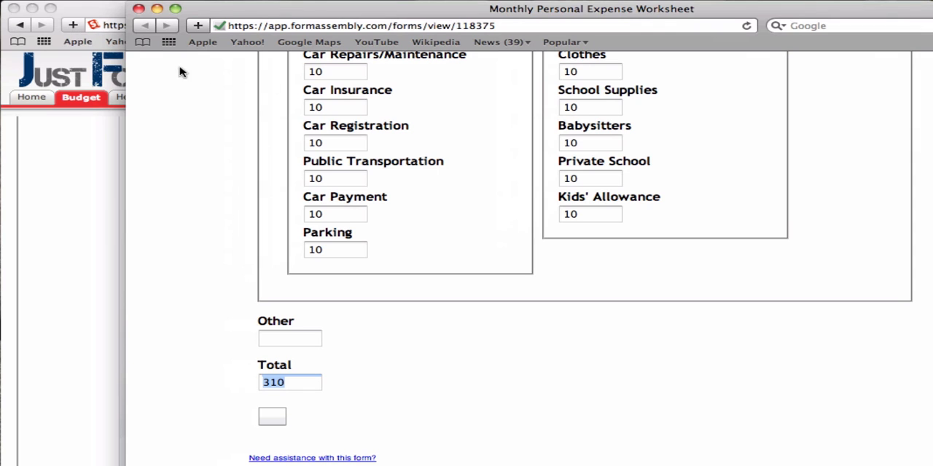
left_click(138, 10)
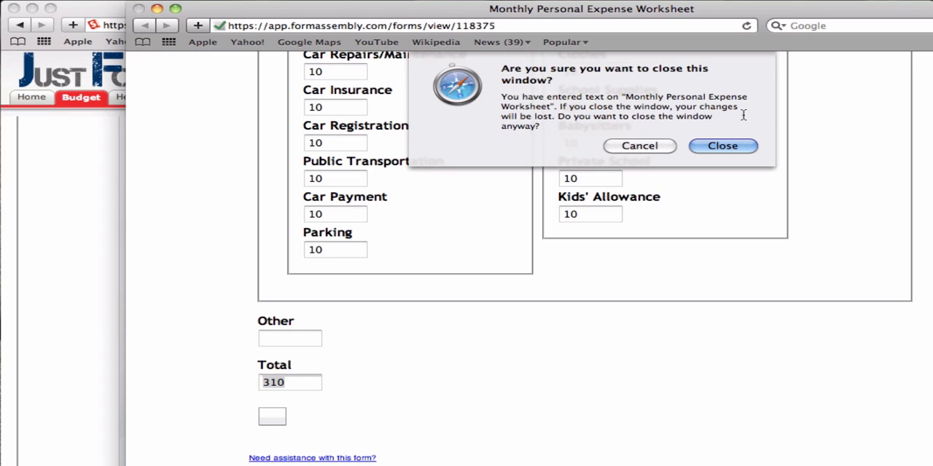
left_click(720, 146)
Step: Continue to the Ministry Expenses page and enter 10 each for Promotion, Postage and Subscriptions & Fees
left_click(540, 245)
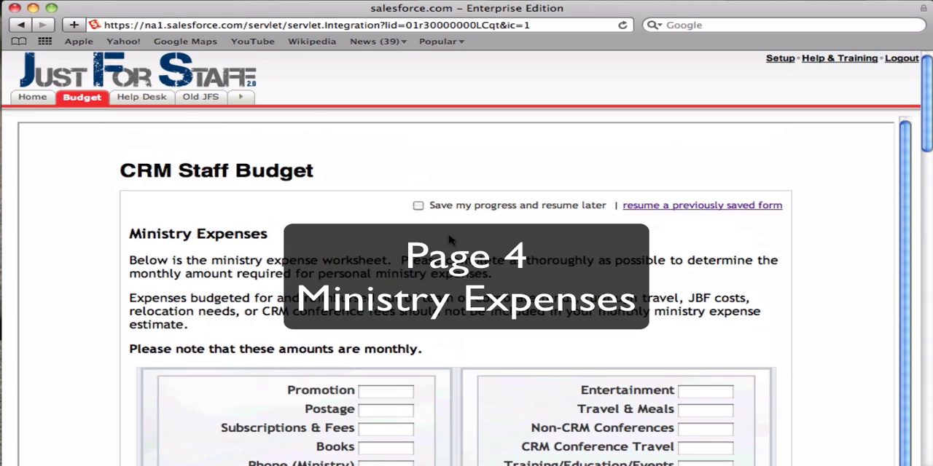
scroll(466, 291, "down", 5)
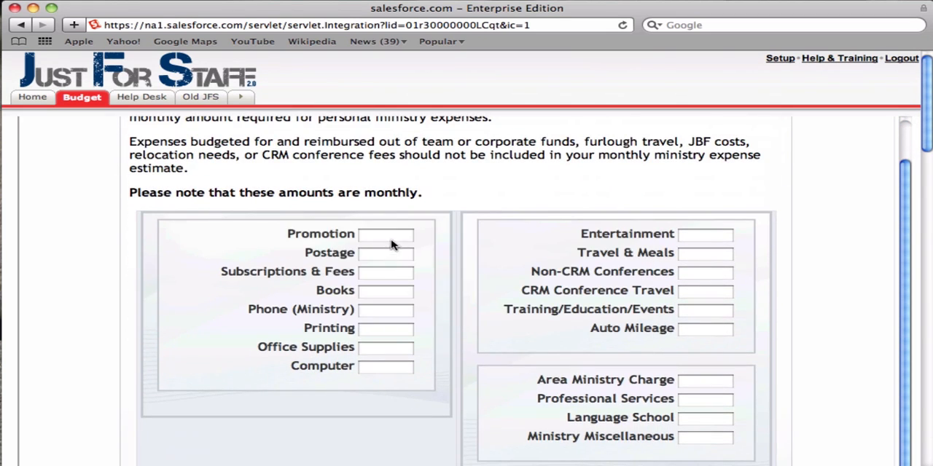
left_click(392, 239)
type("10")
key("Tab")
type("10")
key("Tab")
type("10")
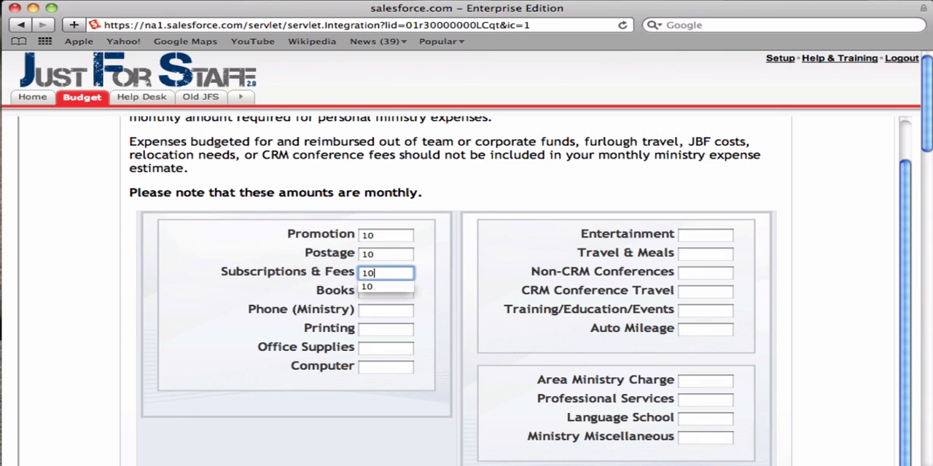
Step: Enter 10 each for Books, Phone (Ministry), Printing, Office Supplies and Computer
key("Tab")
type("10")
key("Tab")
type("10")
key("Tab")
type("10")
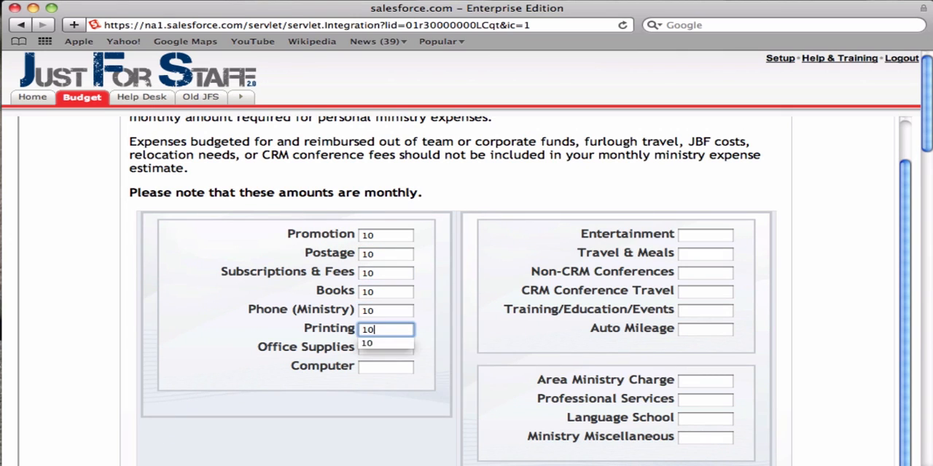
key("Tab")
type("10")
key("Tab")
type("10")
Step: Enter 100 for CRM Conference Travel in the ministry expenses
key("Tab")
key("Tab")
key("Tab")
key("Tab")
type("100")
key("Tab")
scroll(775, 292, "down", 1)
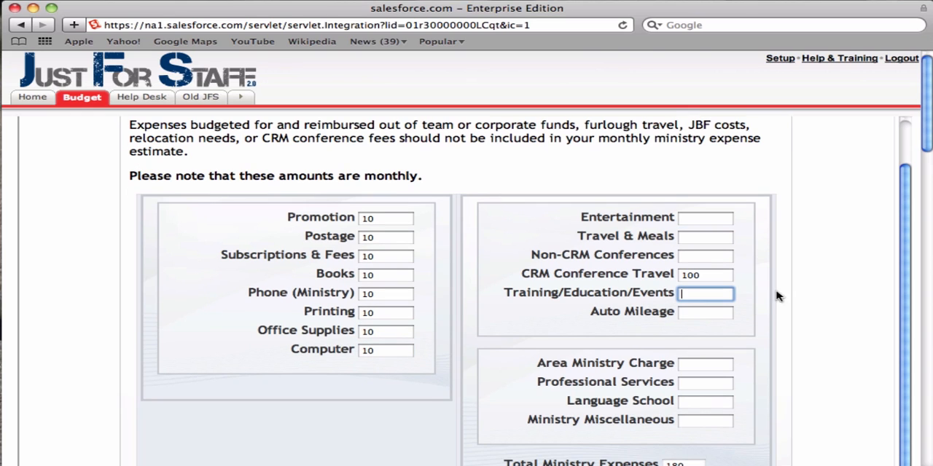
Step: Enter 10 each for Entertainment, Travel & Meals, Non-CRM Conferences and Training/Education/Events
left_click(696, 221)
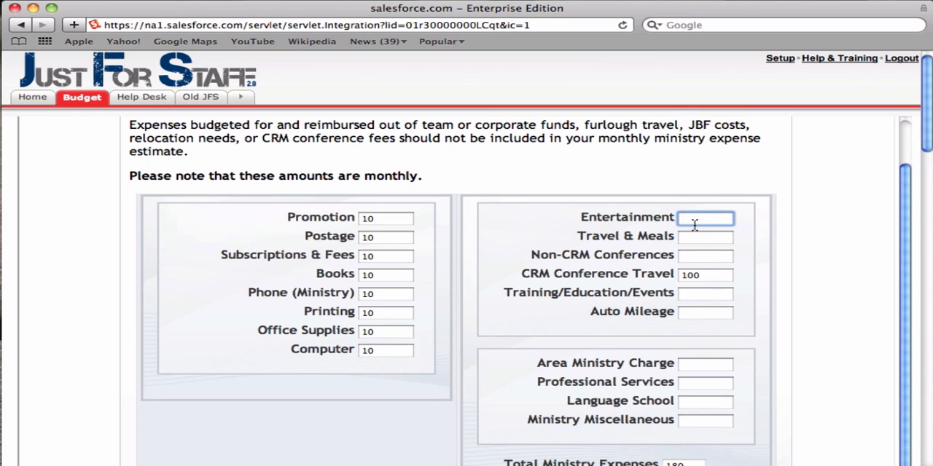
type("10")
key("Tab")
type("10")
key("Tab")
type("10")
key("Tab")
key("Tab")
Step: Enter 10 each for Auto Mileage, Area Ministry Charge, Professional Services, Language School and Ministry Miscellaneous
type("10\t")
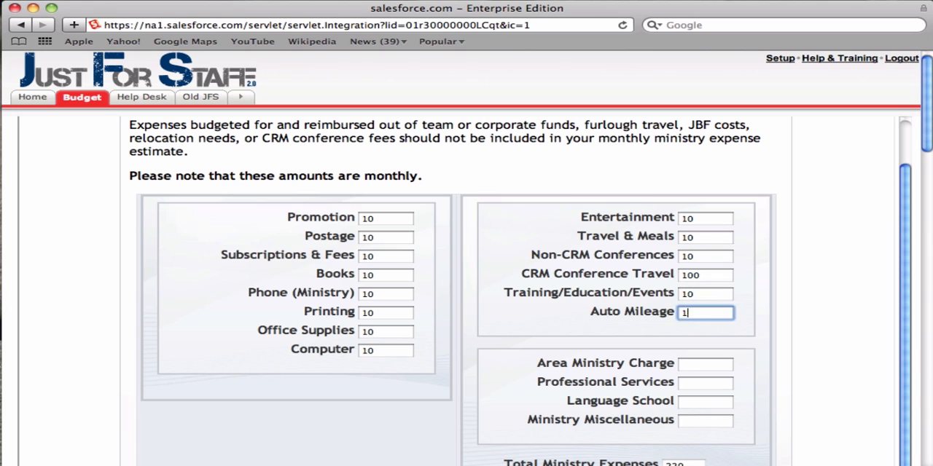
type("10\t10\t10\t10")
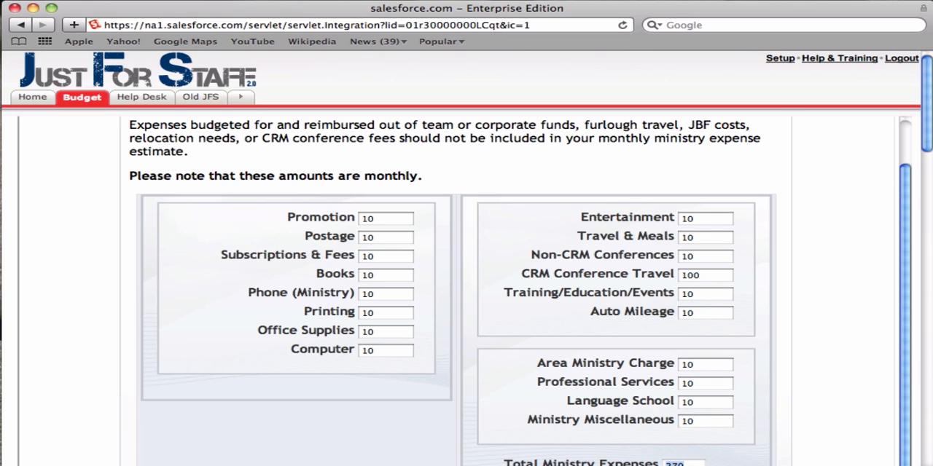
left_click(760, 300)
scroll(760, 303, "down", 10)
scroll(760, 303, "up", 5)
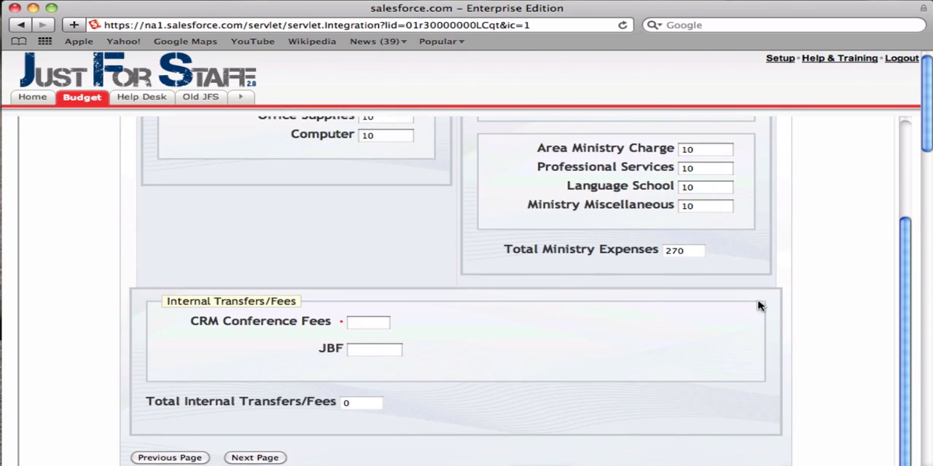
Step: Enter 100 each for CRM Conference Fees and JBF in the internal transfers, and continue to the Benefits & Fees page
left_click(366, 324)
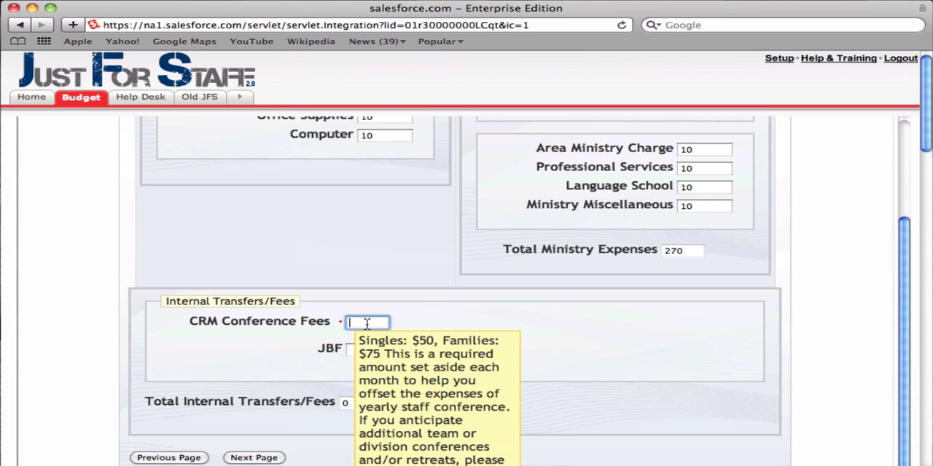
type("100")
key("Tab")
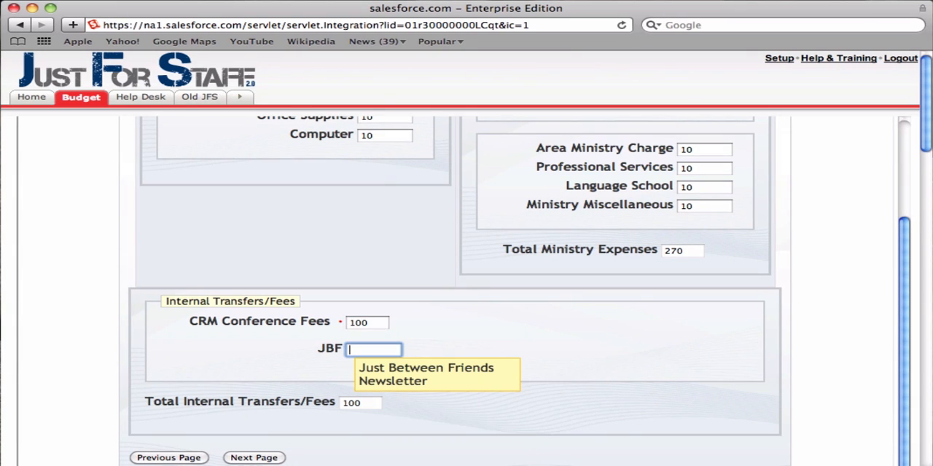
type("100")
key("Tab")
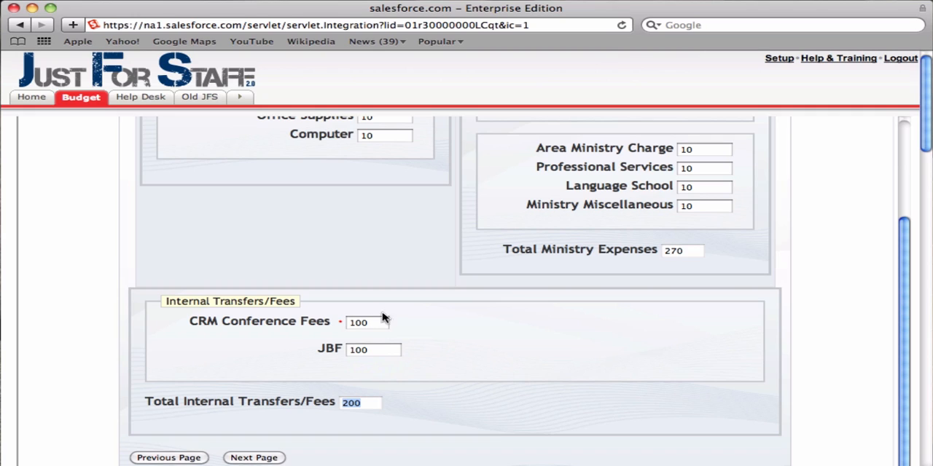
left_click(451, 401)
left_click(254, 458)
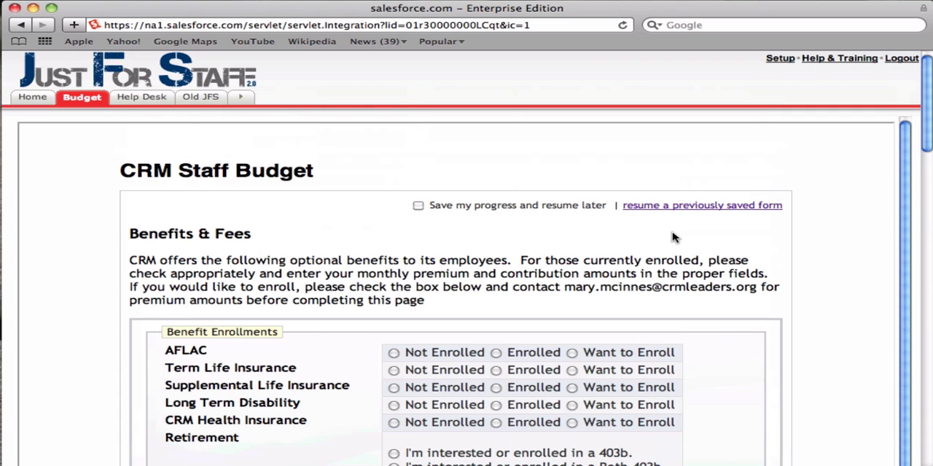
Step: Set AFLAC and Term Life Insurance to Enrolled, and Supplemental Life Insurance, Long Term Disability and CRM Health Insurance to Not Enrolled
scroll(672, 237, "down", 5)
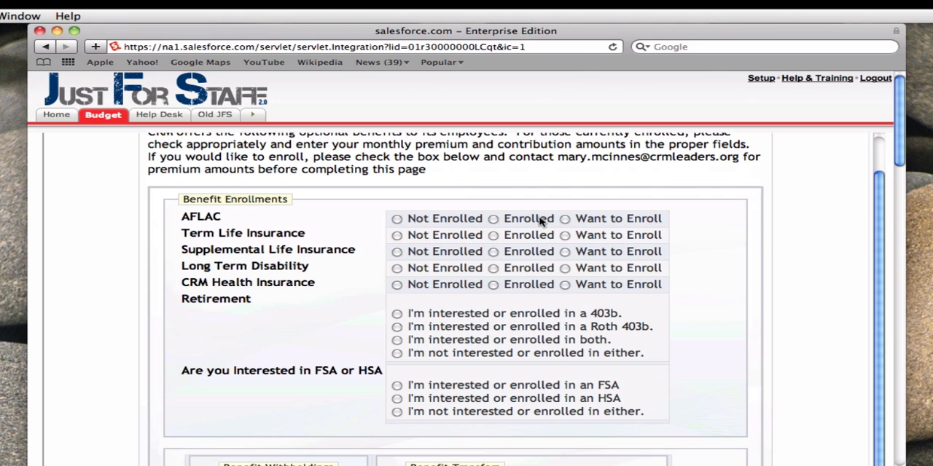
left_click(427, 252)
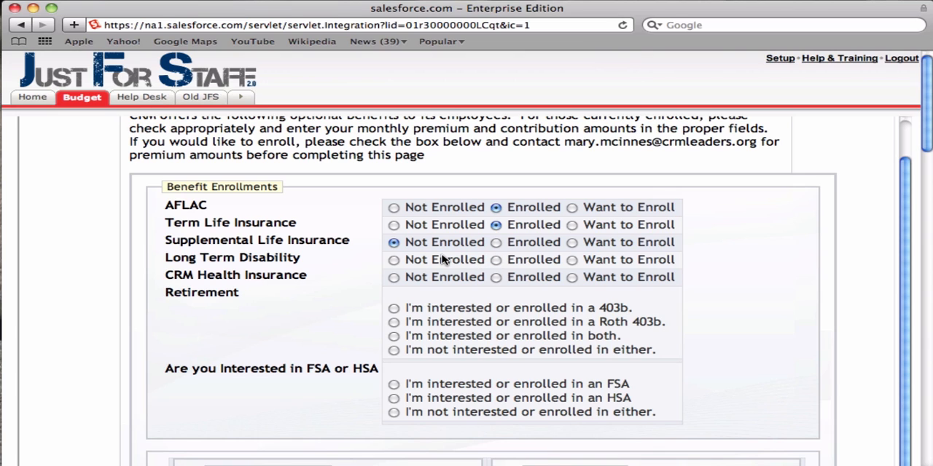
left_click(440, 259)
left_click(430, 277)
Step: Choose the 403b option for retirement and the HSA option, and set the HSA to Want to Enroll
left_click(450, 308)
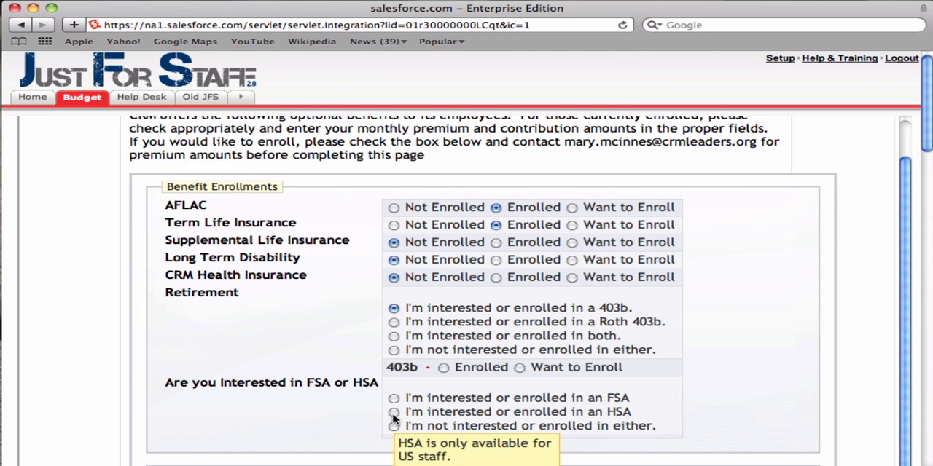
left_click(394, 414)
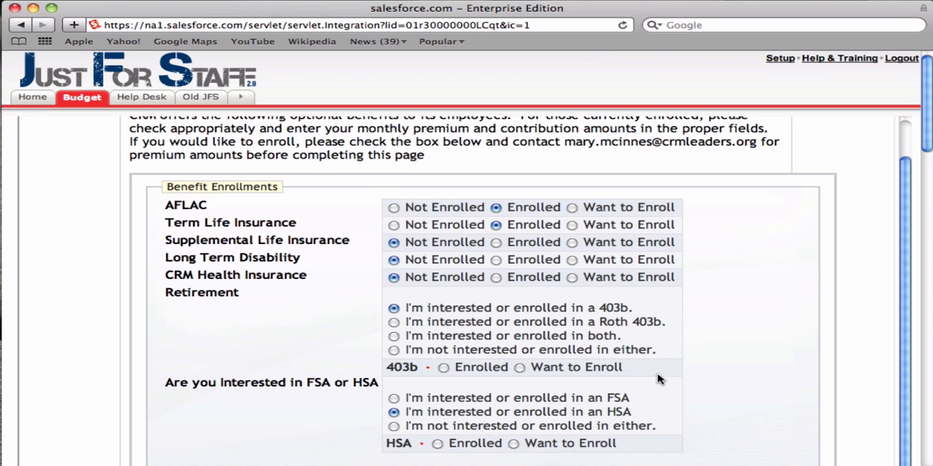
scroll(658, 379, "down", 3)
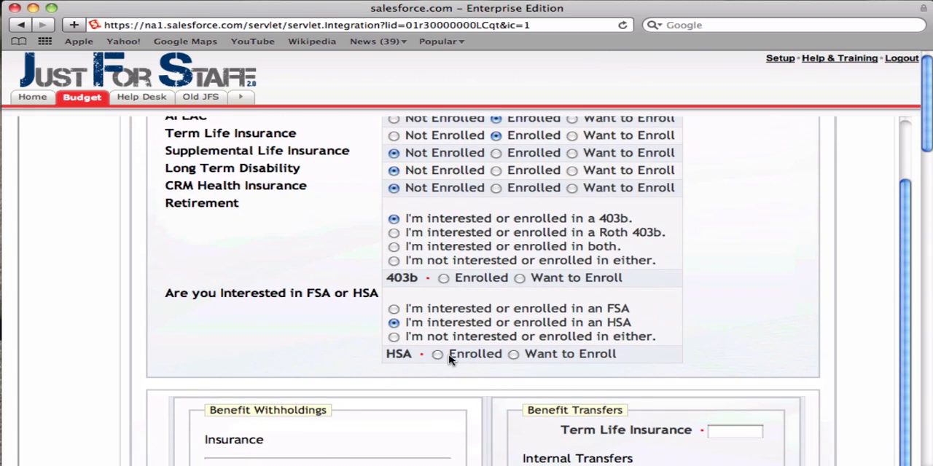
left_click(513, 354)
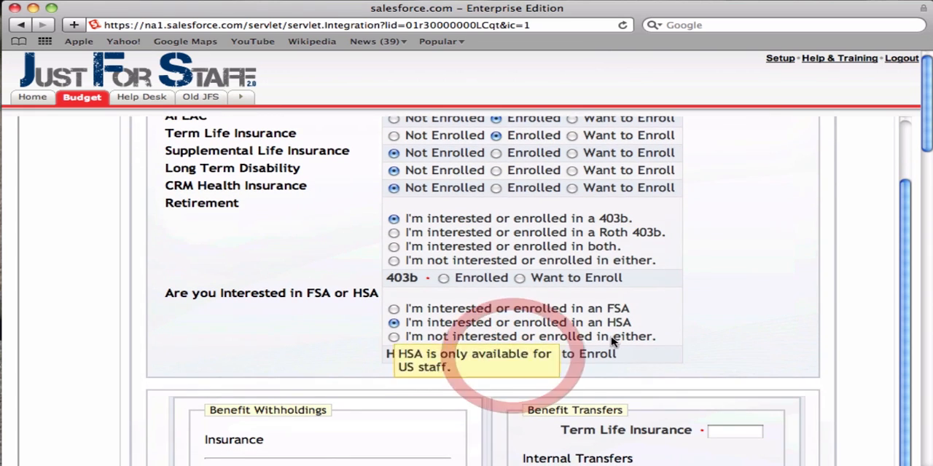
Step: Enter 100 each for AFLAC and HSA in the benefit withholdings
scroll(679, 325, "down", 1)
scroll(679, 324, "down", 4)
scroll(678, 323, "up", 10)
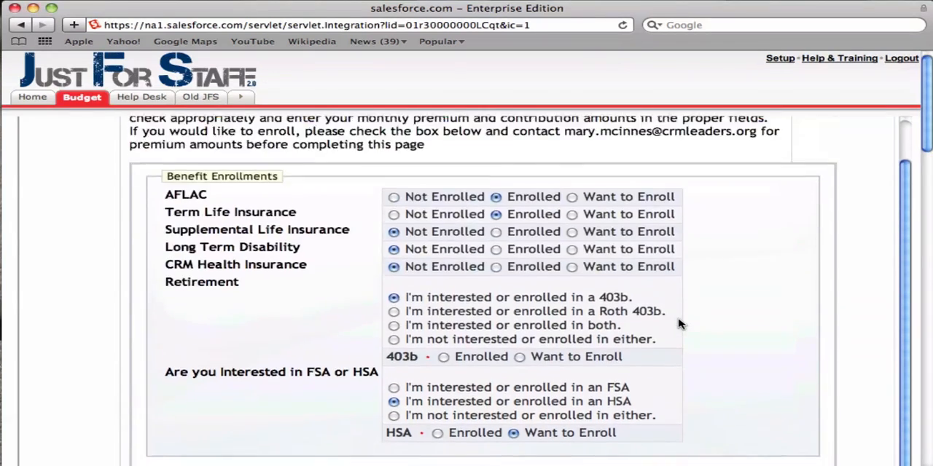
scroll(679, 324, "down", 3)
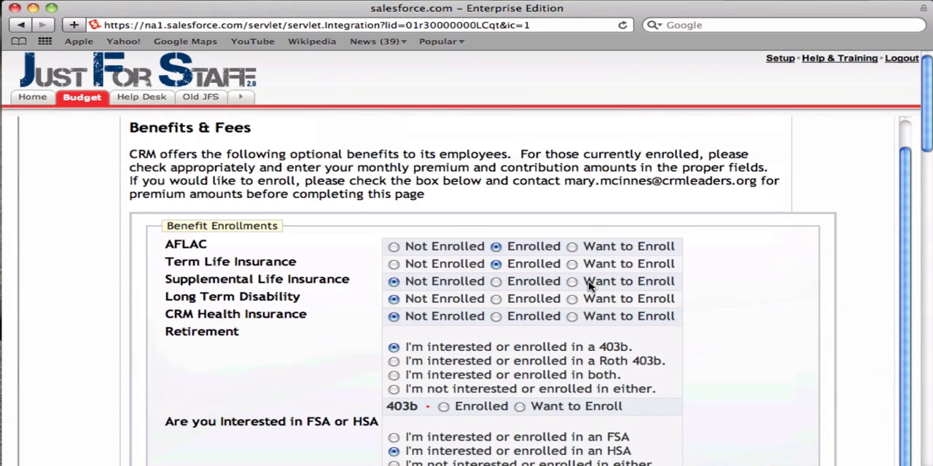
scroll(733, 301, "down", 7)
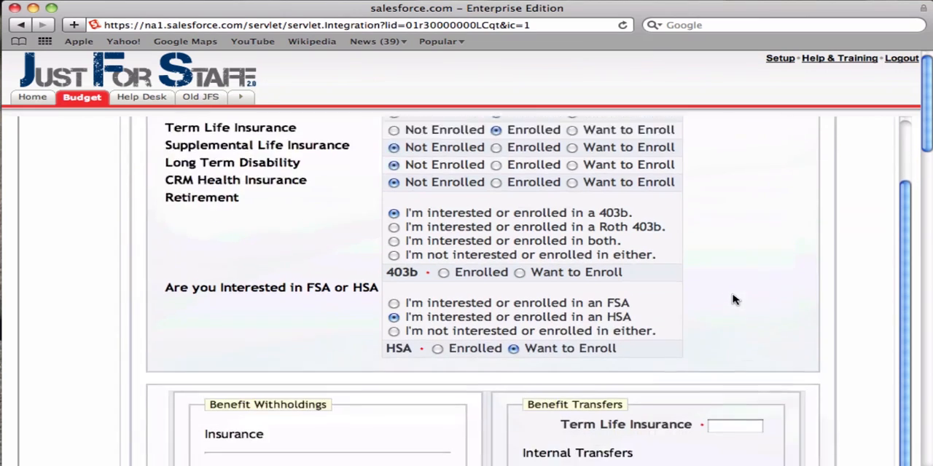
scroll(733, 302, "down", 3)
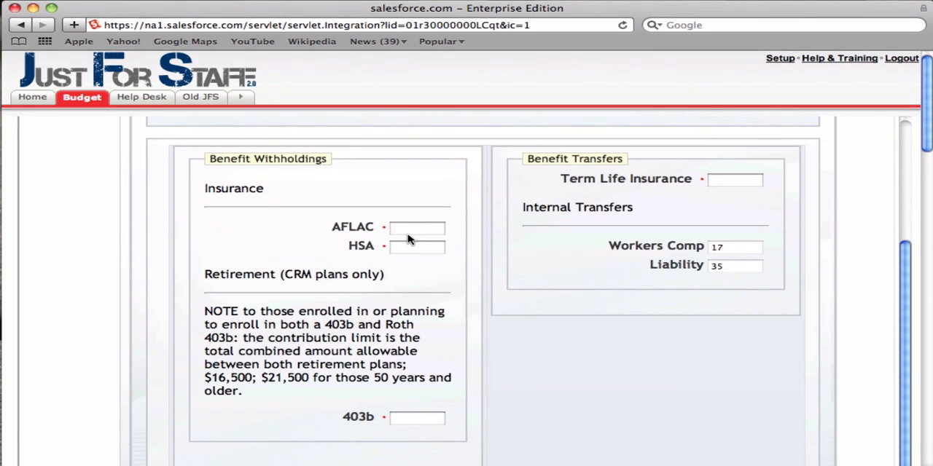
left_click(409, 232)
key("Tab")
type("100")
key("Tab")
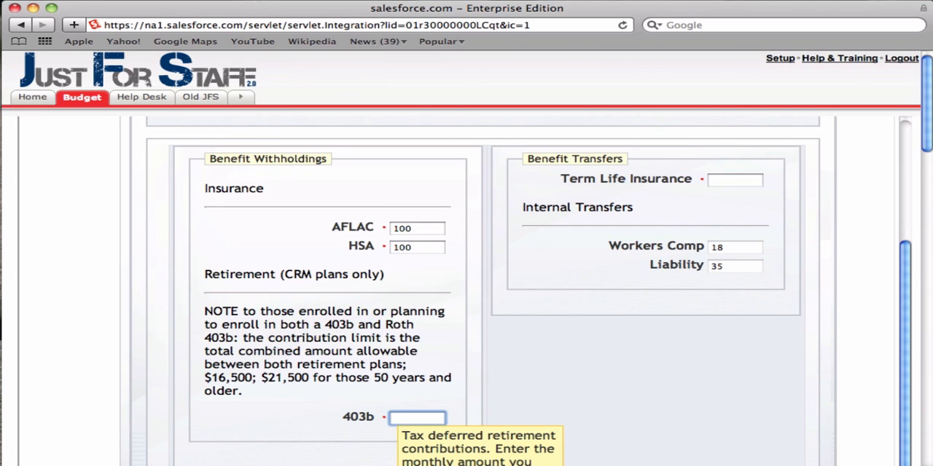
Step: Enter 100 each for 403b and the Term Life Insurance transfer, and continue to the Budget Summary page
key("Tab")
type("10")
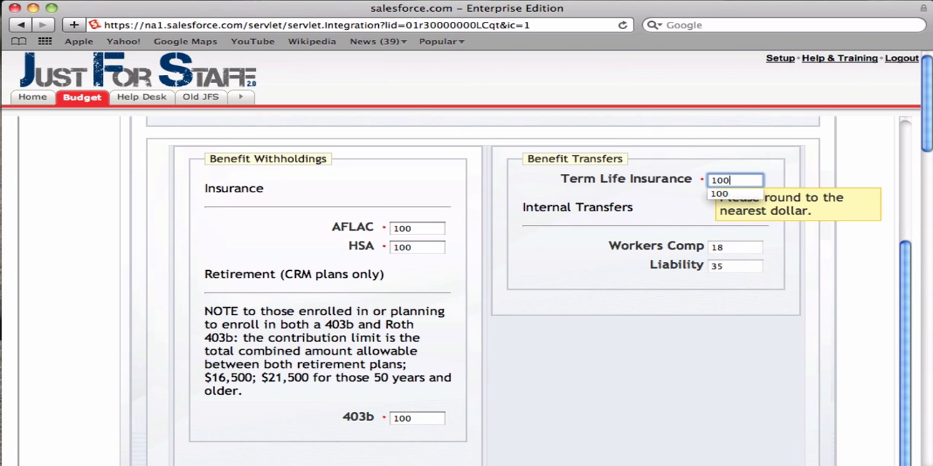
type("0")
key("Tab")
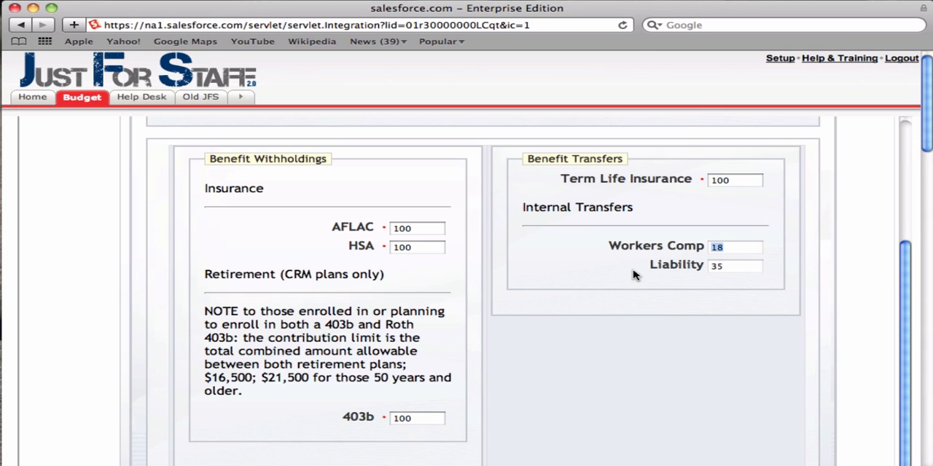
left_click(760, 316)
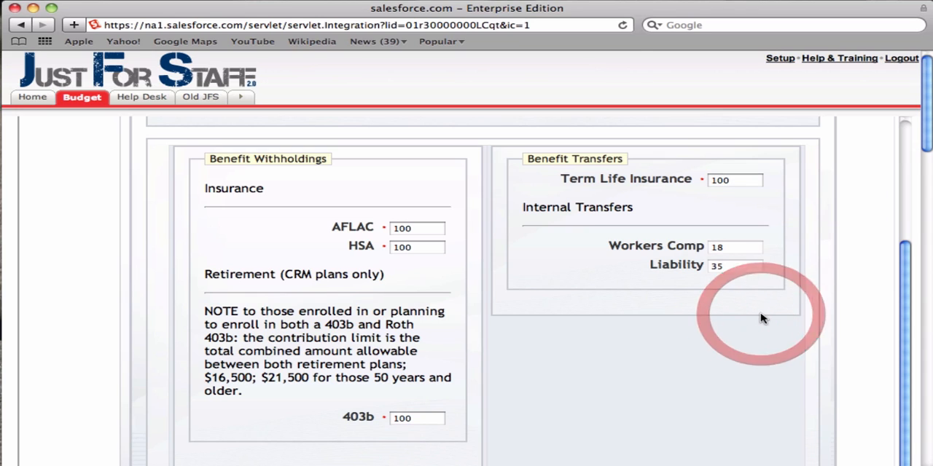
scroll(760, 318, "down", 2)
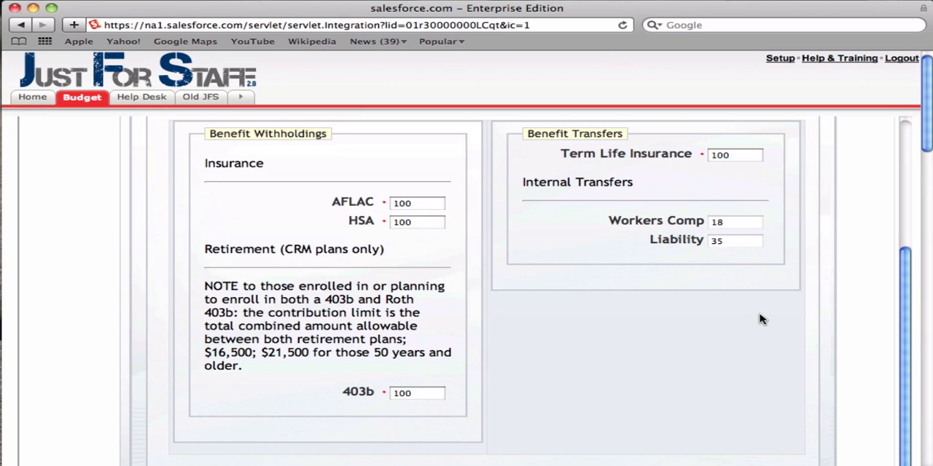
scroll(760, 319, "down", 6)
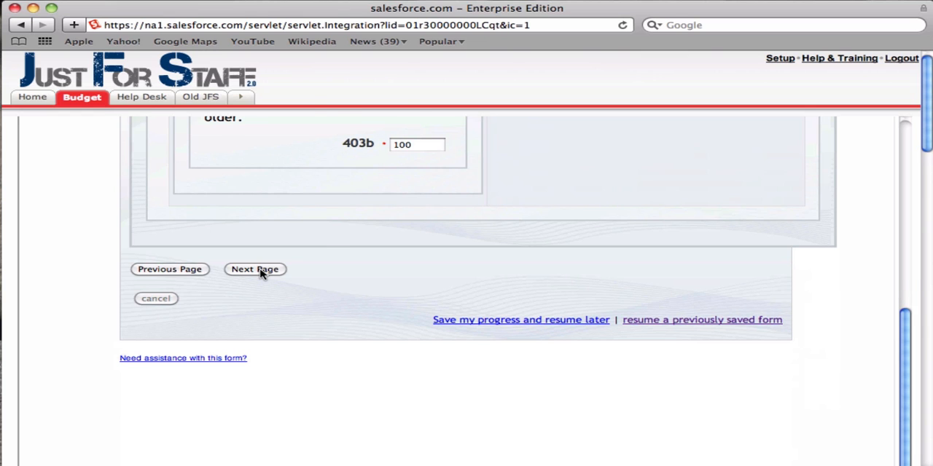
left_click(255, 269)
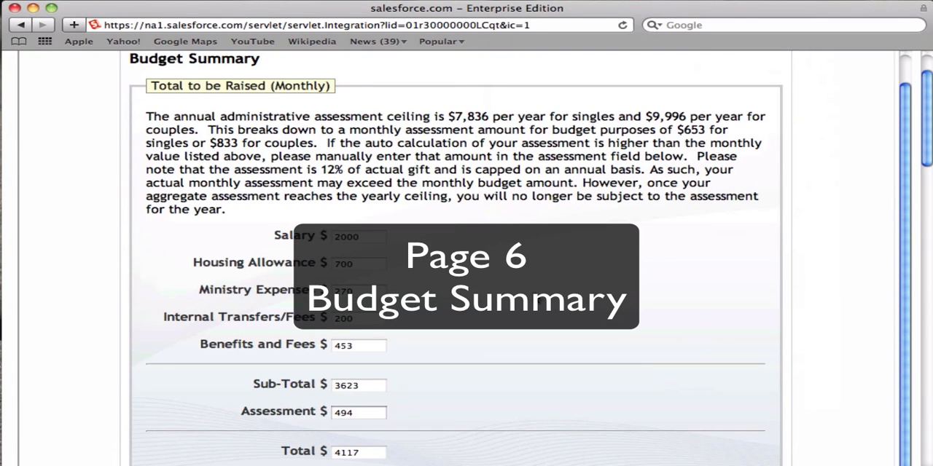
scroll(466, 291, "up", 4)
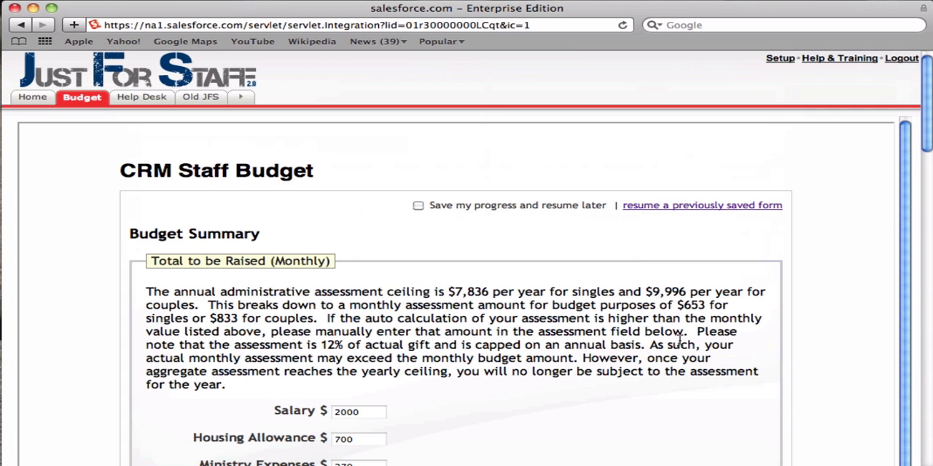
Step: Set the paycheck allocation to "No, only I will receive a paycheck" and add the comment "Thanks for paying attention to the enrollment for AFLAC."
scroll(698, 345, "down", 5)
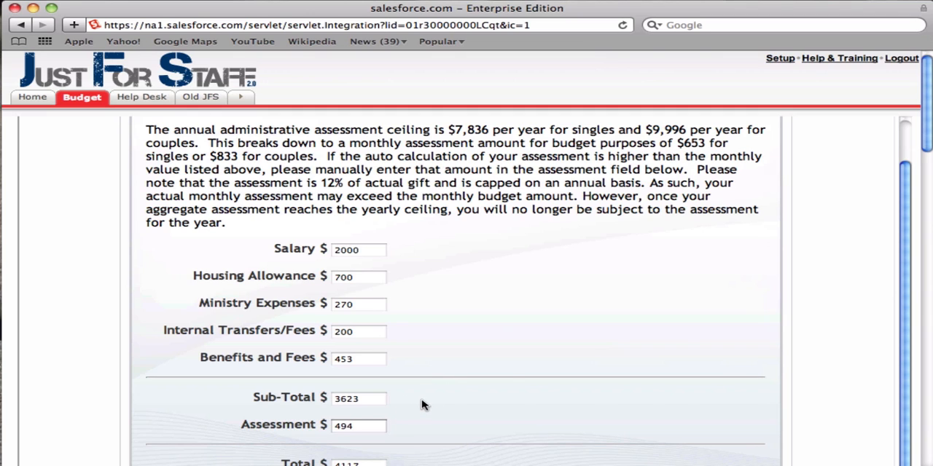
scroll(422, 405, "down", 5)
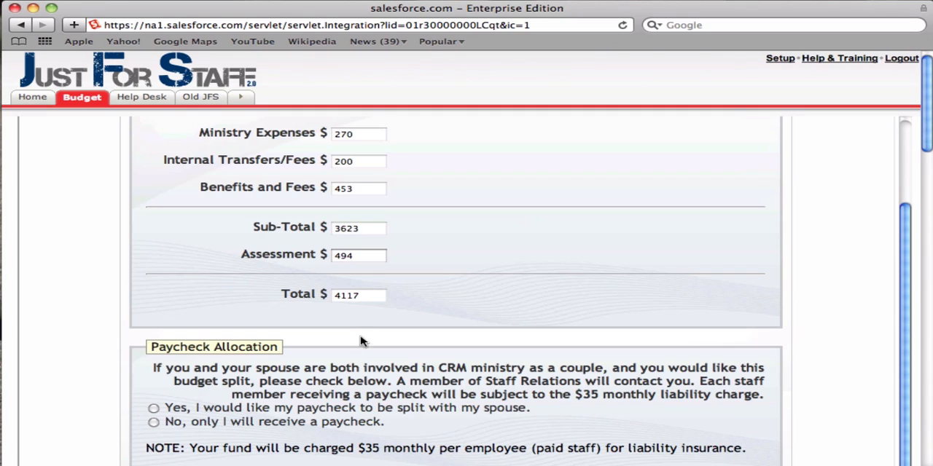
left_click(153, 423)
left_click(182, 411)
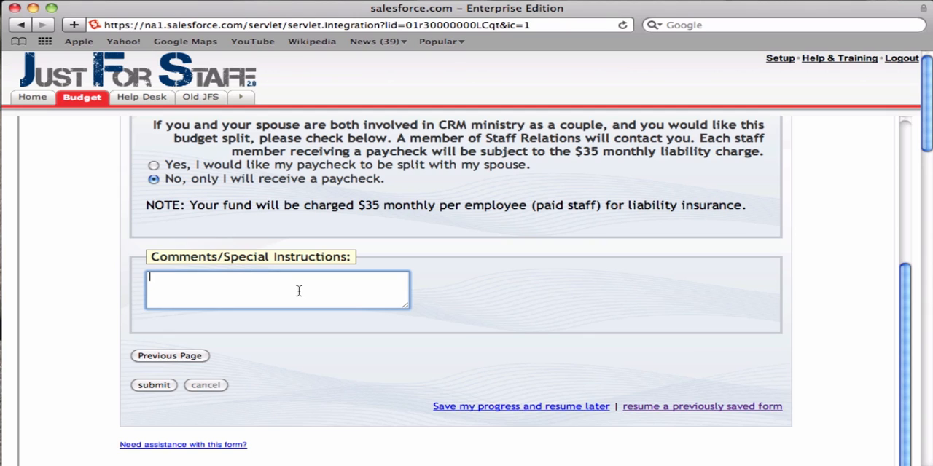
type("Thanks for paying attention to the")
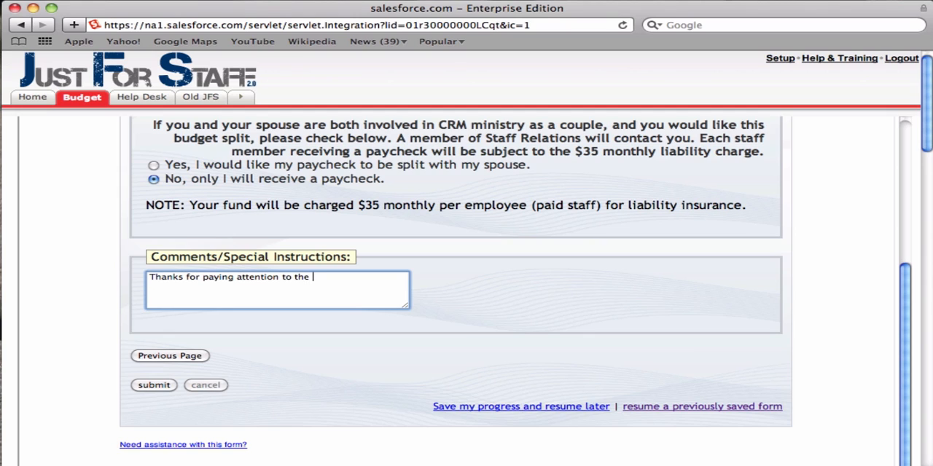
type(" enrollment for AFLAC.")
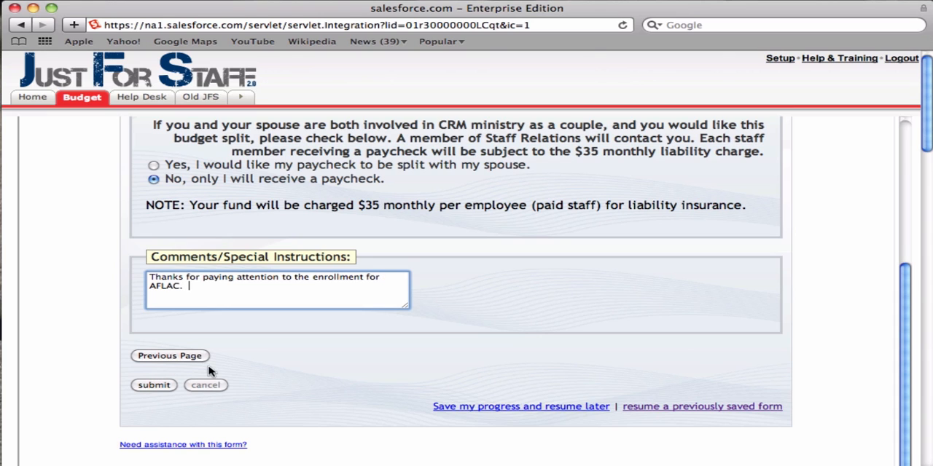
Step: Submit the completed budget form and return to the Just For Staff home page
scroll(207, 369, "down", 3)
left_click(149, 305)
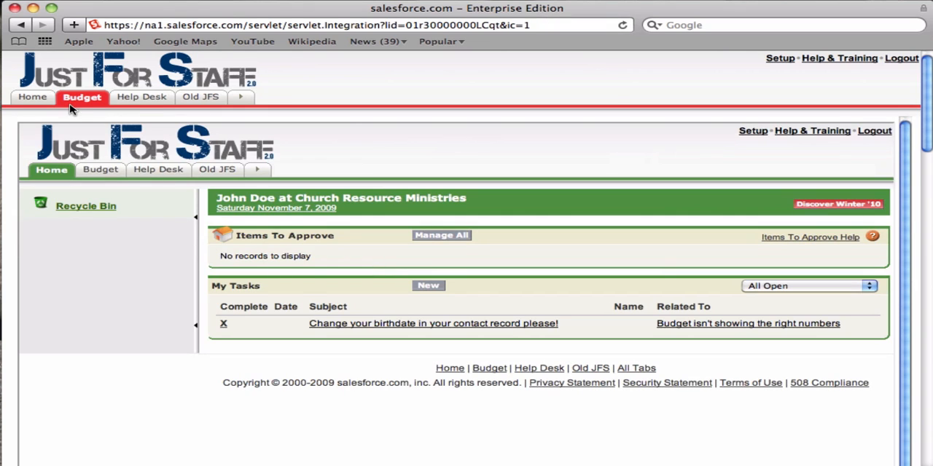
left_click(32, 96)
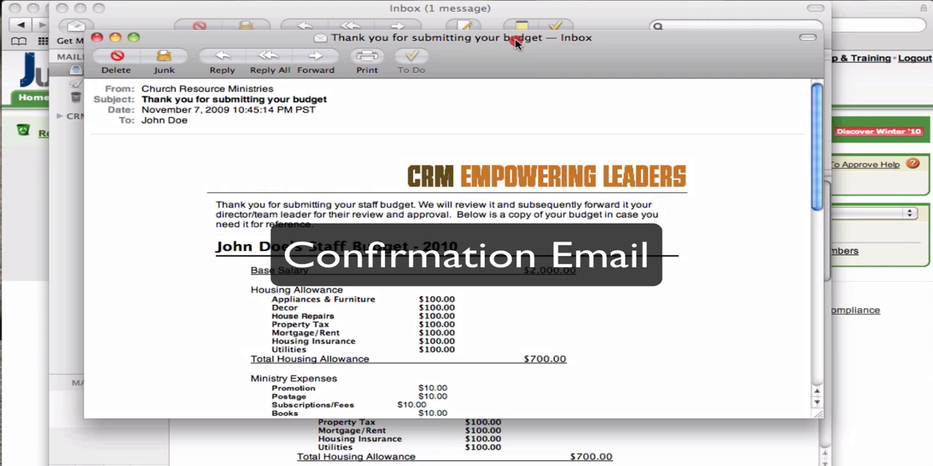
Step: In Mail, read through the "Thank you for submitting your budget" confirmation message and delete it
left_click(515, 39)
scroll(641, 201, "down", 1)
scroll(641, 202, "down", 10)
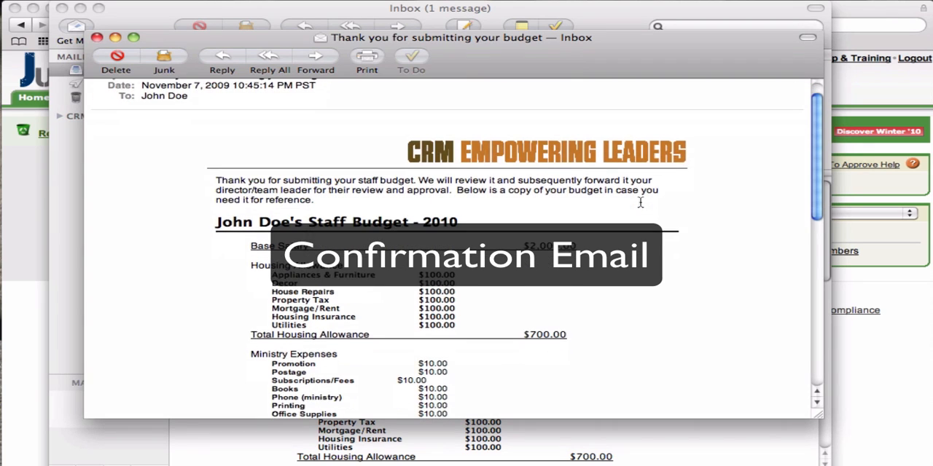
scroll(640, 202, "down", 8)
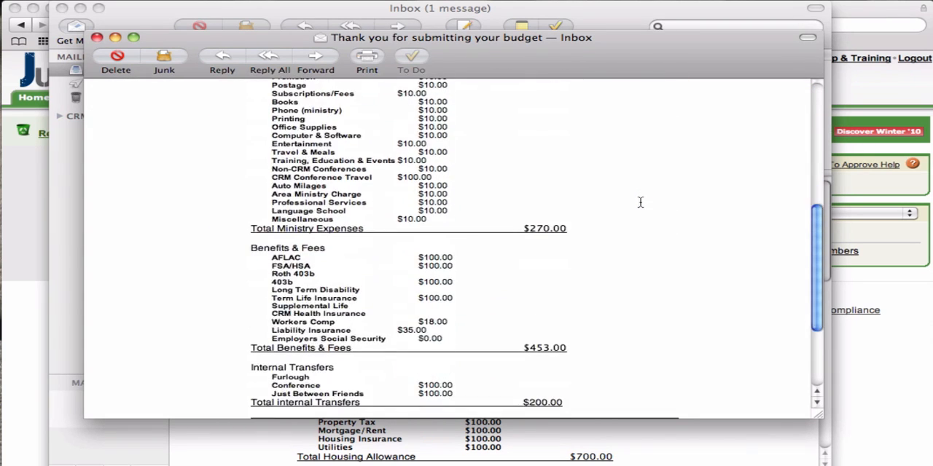
scroll(640, 202, "up", 20)
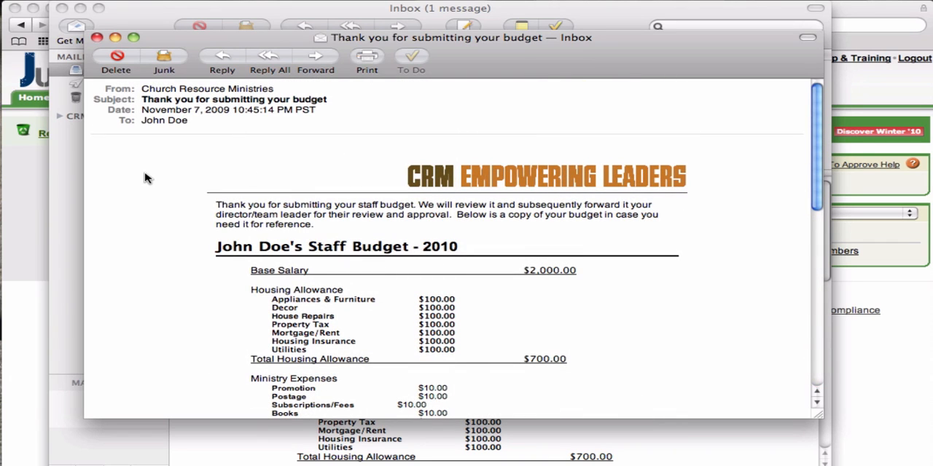
left_click(119, 58)
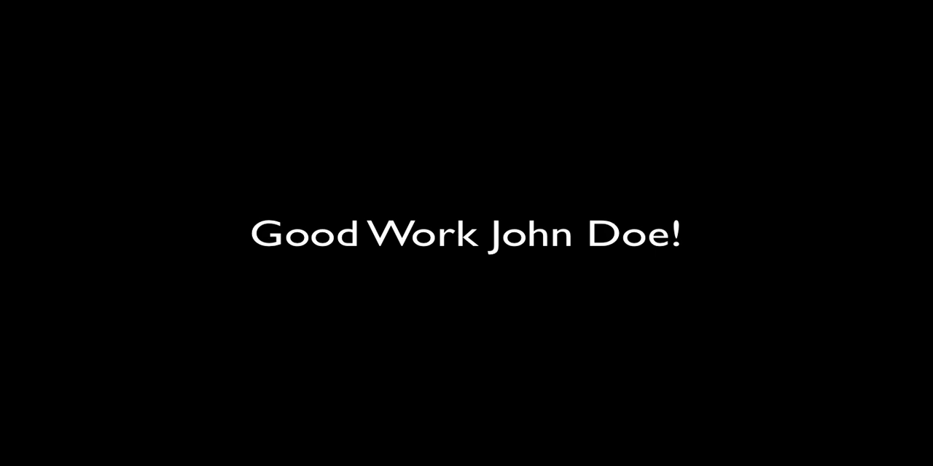